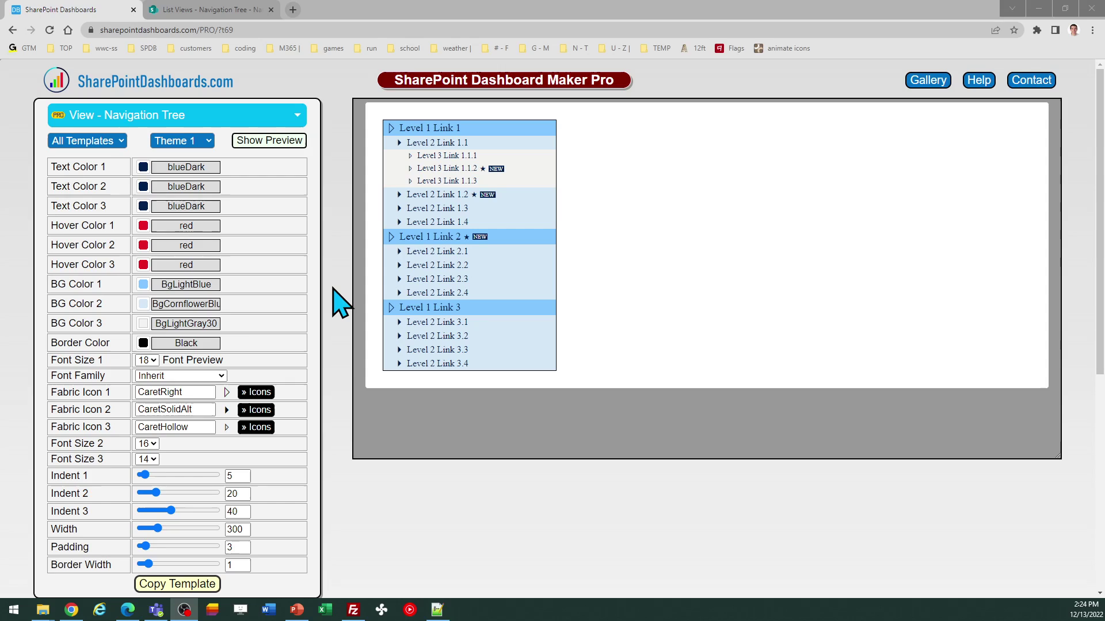
- Glance at the SharePoint Navigation Tree list, then scroll the template page down to the Navigation Tree Guide
{"action": "left_click", "coordinate": [220, 13]}
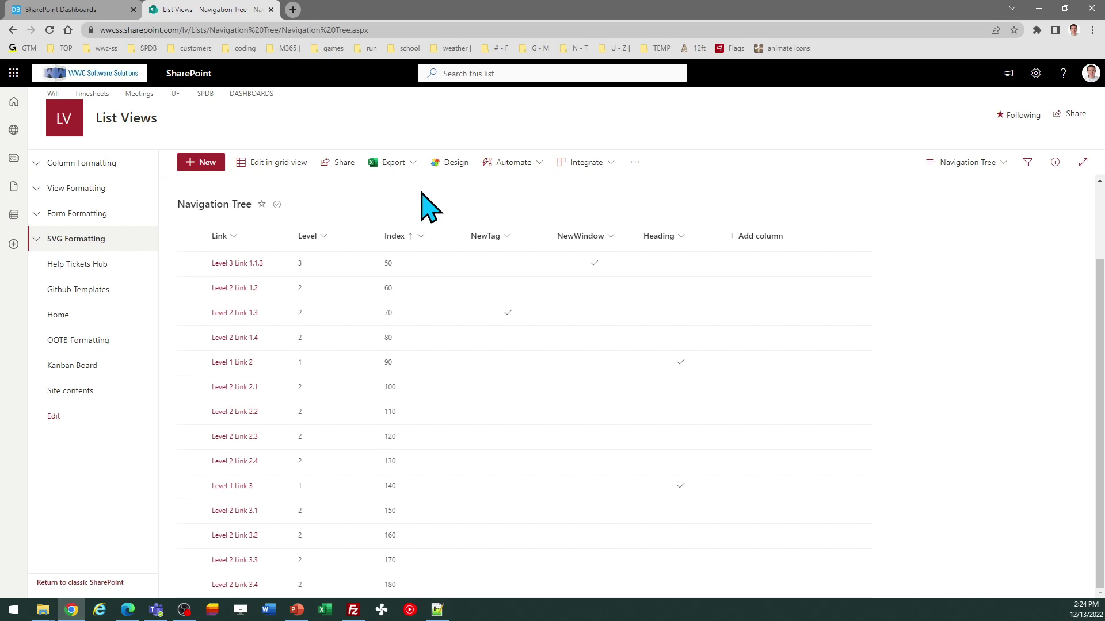
{"action": "left_click", "coordinate": [89, 9]}
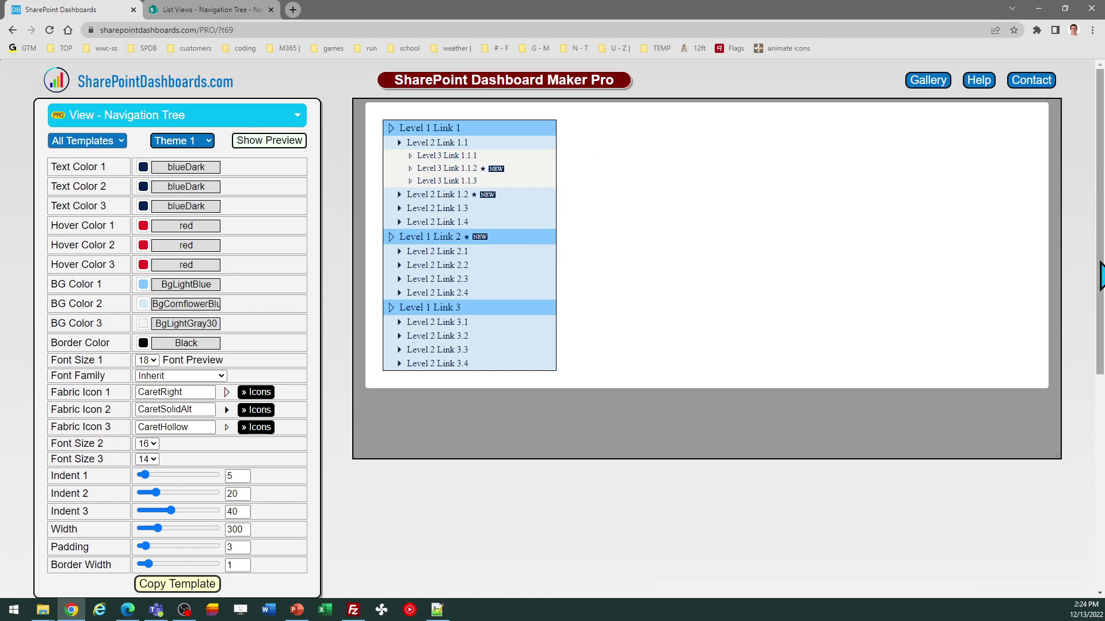
{"action": "left_click_drag", "start_coordinate": [1100, 284], "coordinate": [1102, 492]}
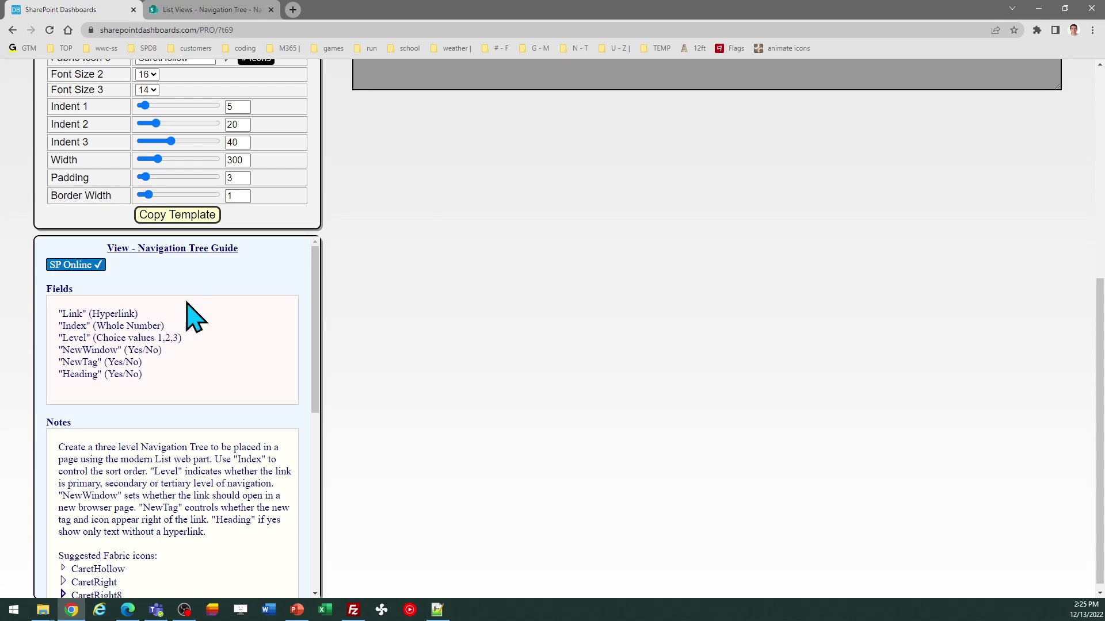
- Check the list again, then scroll through the template page reading the Guide's required fields and notes
{"action": "left_click", "coordinate": [211, 9]}
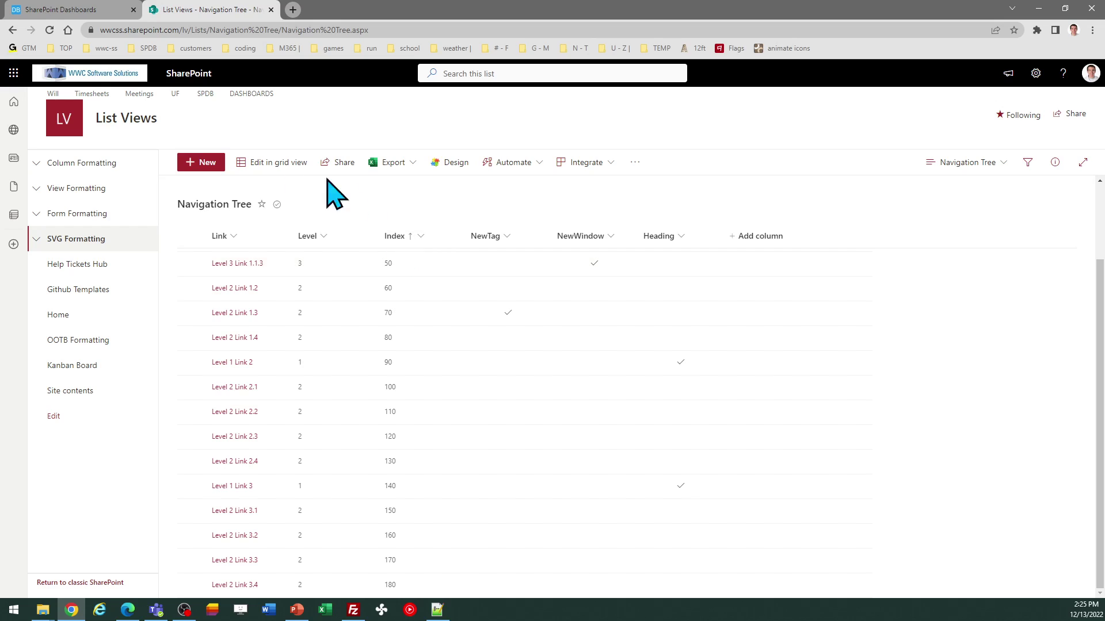
{"action": "left_click", "coordinate": [64, 9]}
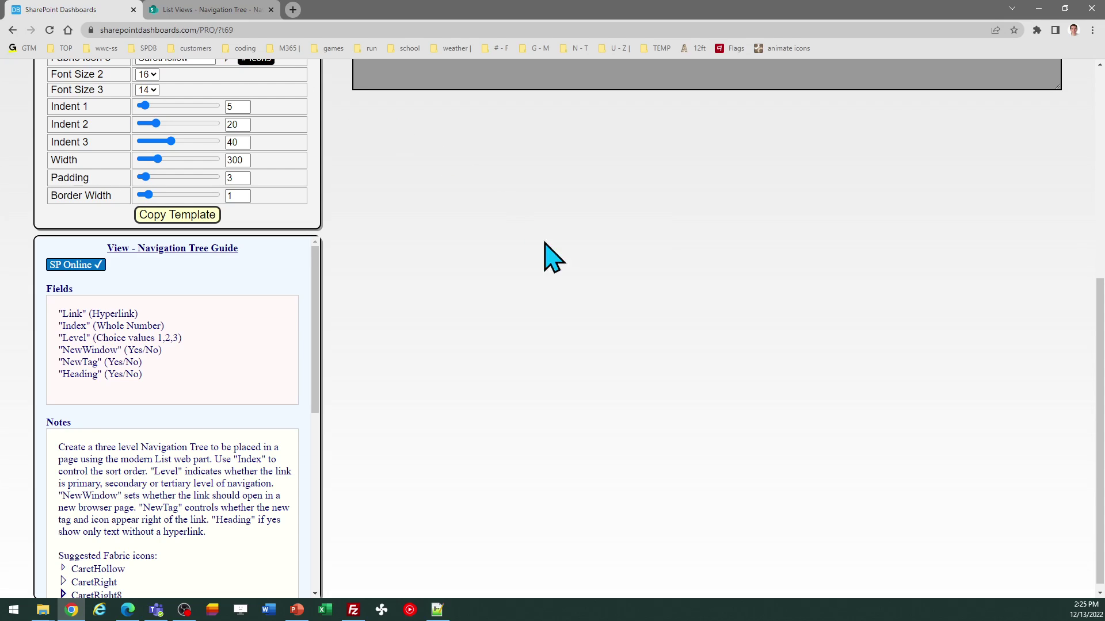
{"action": "left_click_drag", "start_coordinate": [1100, 333], "coordinate": [1099, 137]}
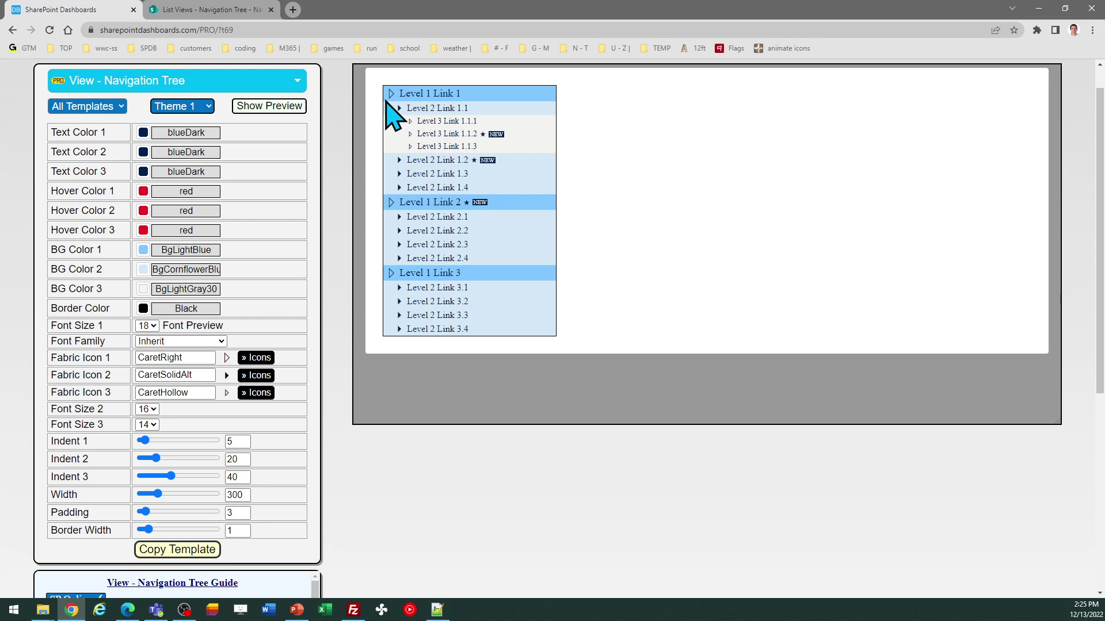
{"action": "left_click_drag", "start_coordinate": [1102, 184], "coordinate": [1102, 344]}
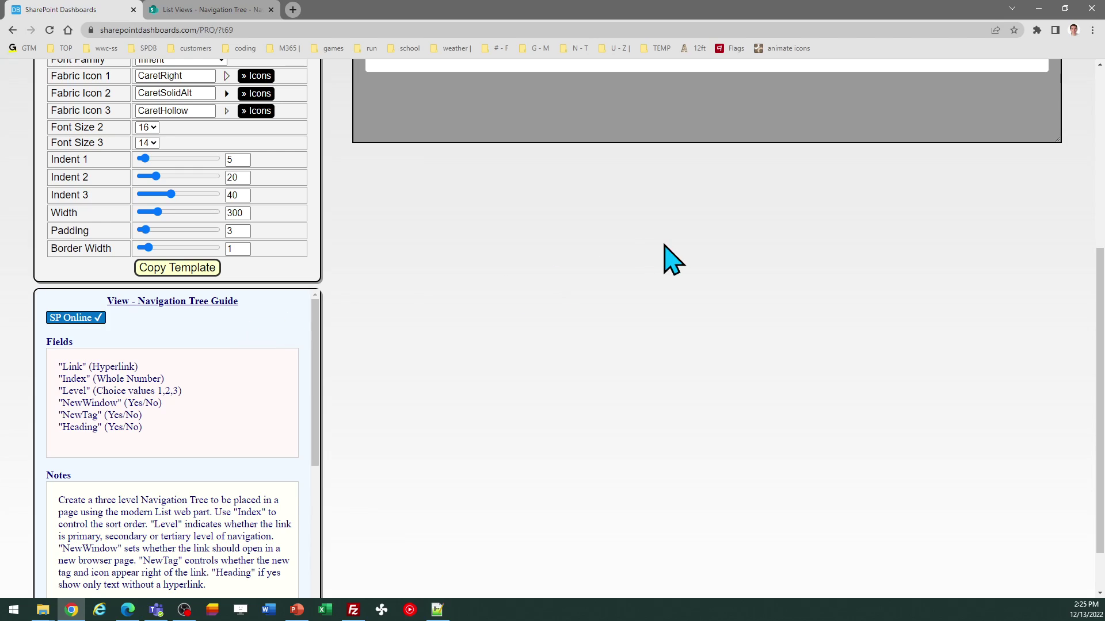
{"action": "left_click_drag", "start_coordinate": [1098, 345], "coordinate": [1097, 175]}
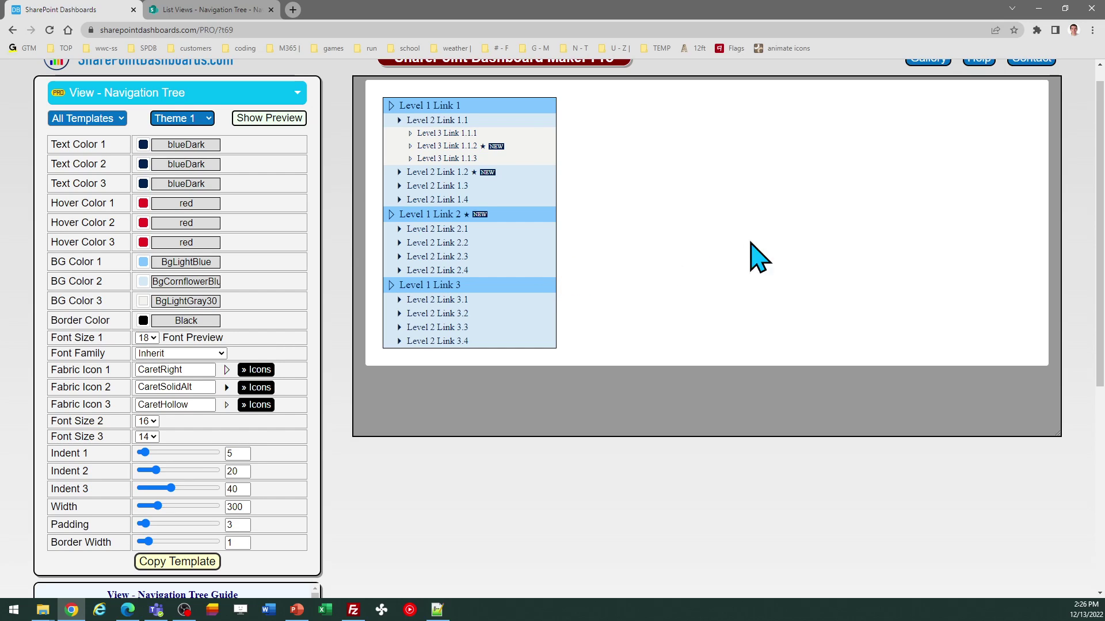
{"action": "left_click_drag", "start_coordinate": [1099, 240], "coordinate": [1100, 361]}
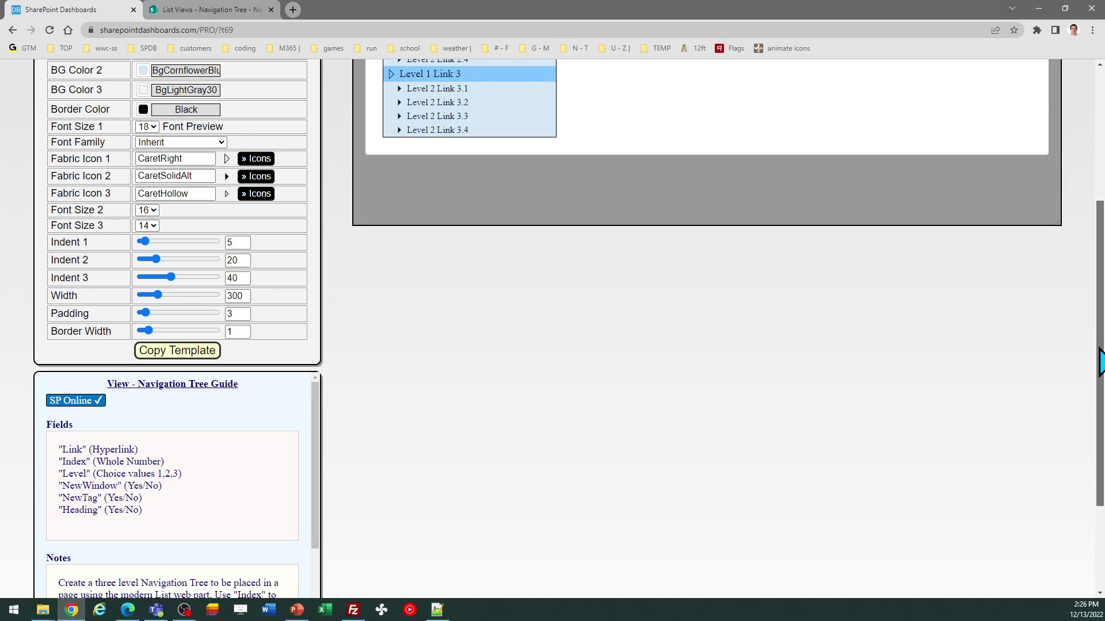
{"action": "left_click_drag", "start_coordinate": [1101, 362], "coordinate": [1100, 399]}
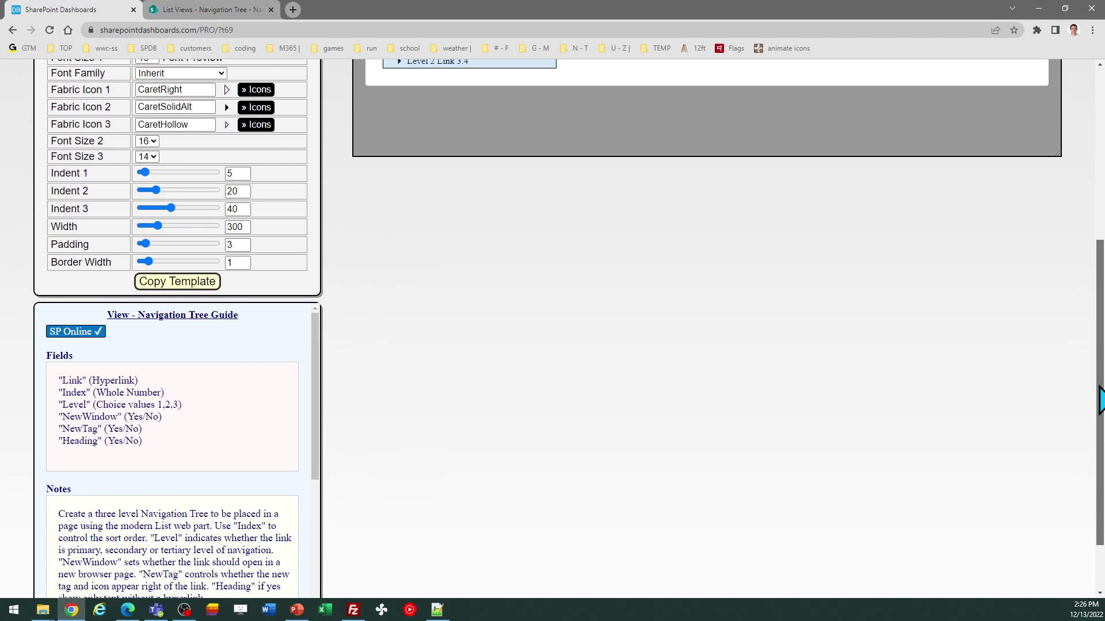
{"action": "left_click_drag", "start_coordinate": [1101, 400], "coordinate": [1101, 440]}
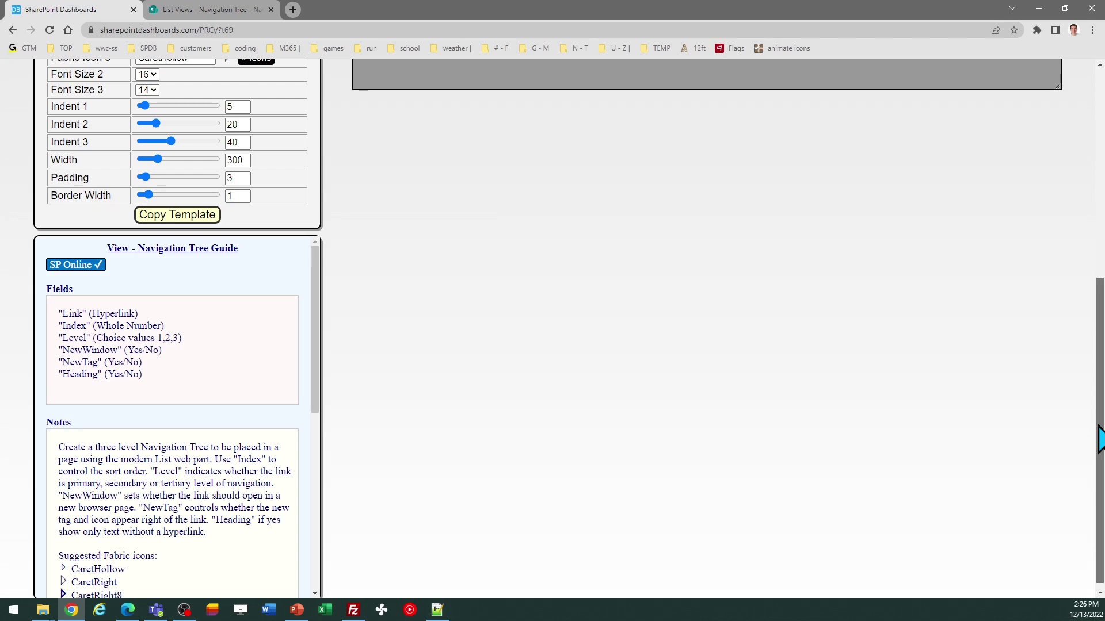
- Preview Theme 2 and green Theme 3 on the tree, settle back on Theme 1, then view the list
{"action": "left_click_drag", "start_coordinate": [1100, 441], "coordinate": [1094, 230]}
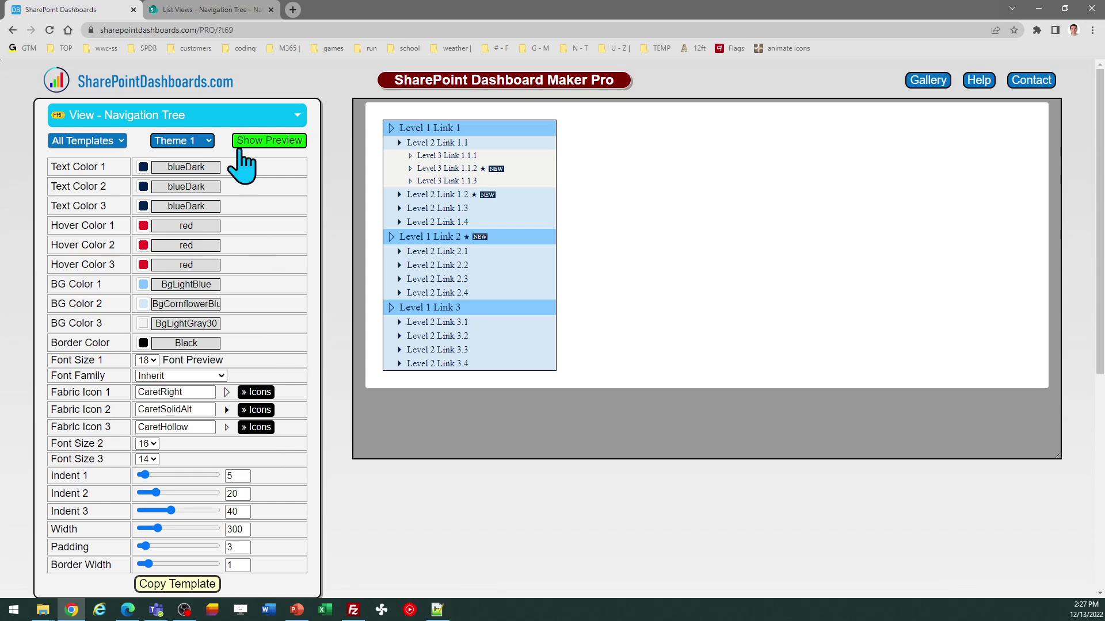
{"action": "left_click", "coordinate": [203, 142]}
{"action": "left_click", "coordinate": [201, 167]}
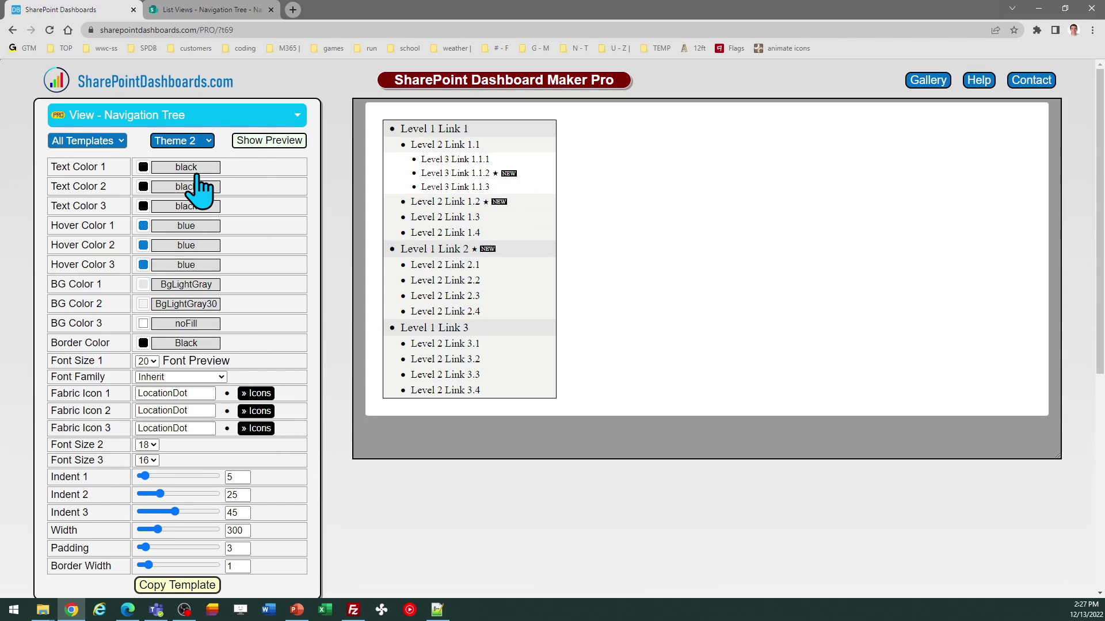
{"action": "left_click", "coordinate": [197, 141]}
{"action": "left_click", "coordinate": [200, 179]}
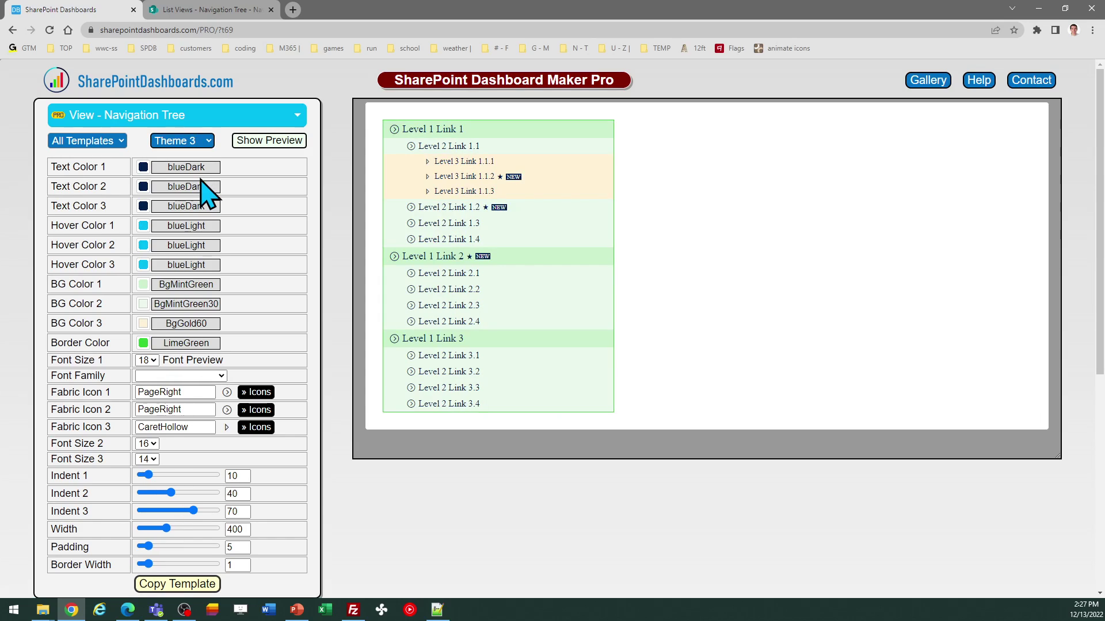
{"action": "left_click", "coordinate": [202, 143]}
{"action": "left_click", "coordinate": [198, 155]}
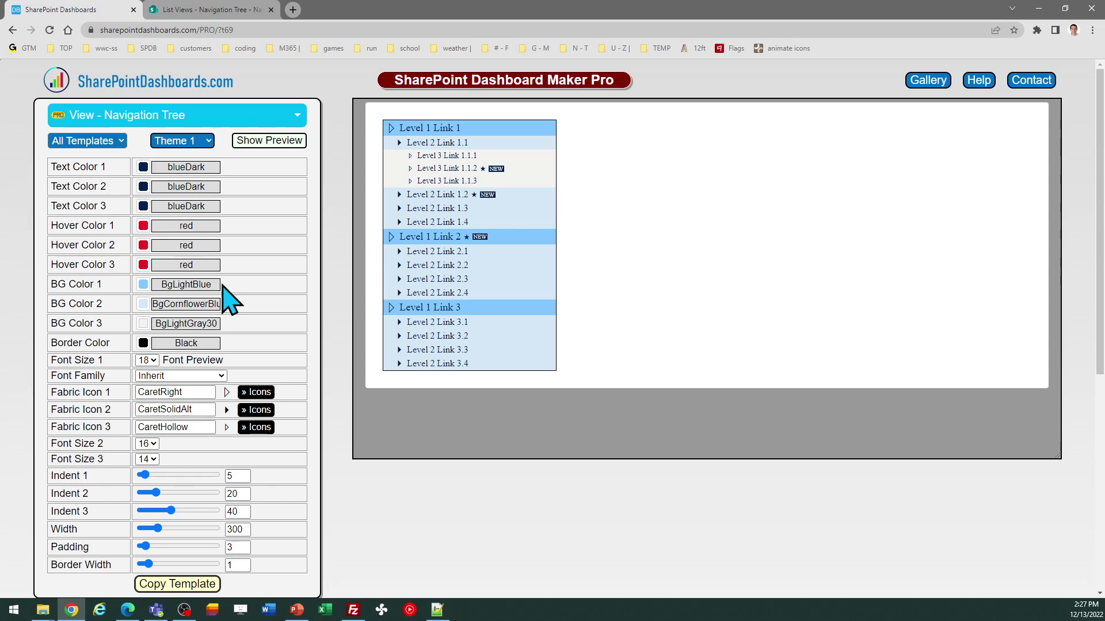
{"action": "left_click", "coordinate": [227, 12]}
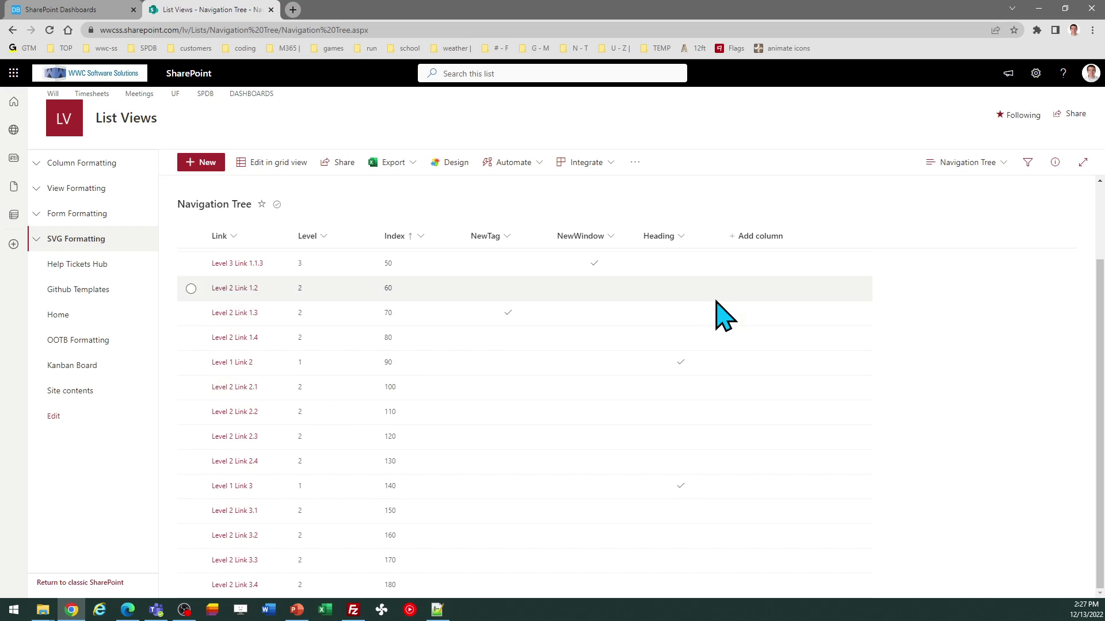
- Scroll the Navigation Tree list back up to review the items starting at Level 1 Link 1
{"action": "left_click_drag", "start_coordinate": [1101, 389], "coordinate": [1102, 302]}
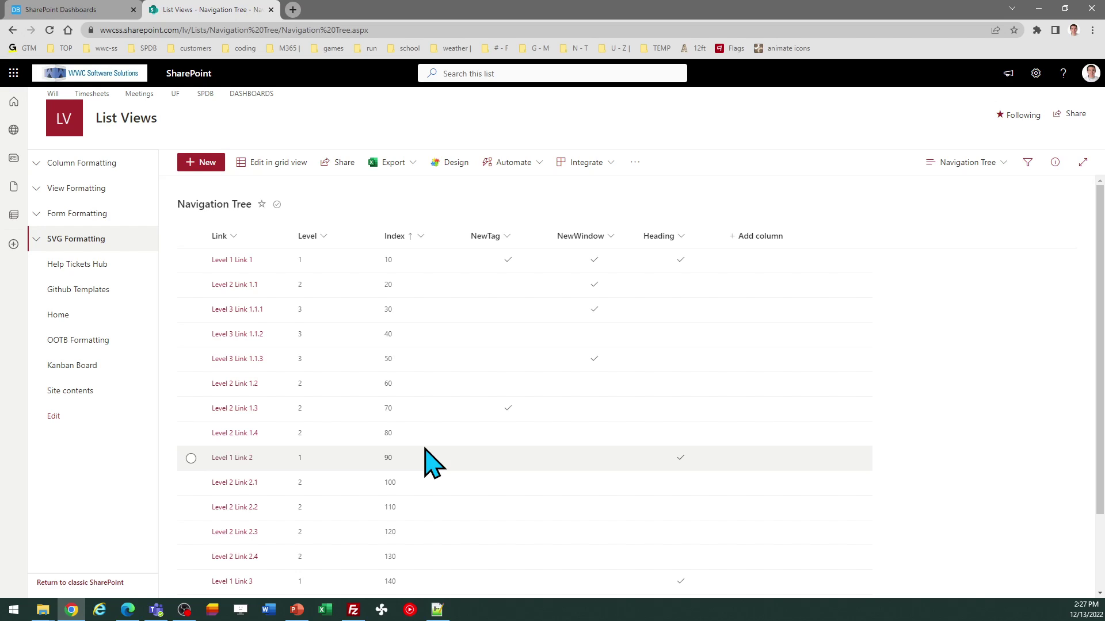
- Copy the Theme 1 navigation tree template code and dismiss the Template Copied notice
{"action": "left_click", "coordinate": [95, 9]}
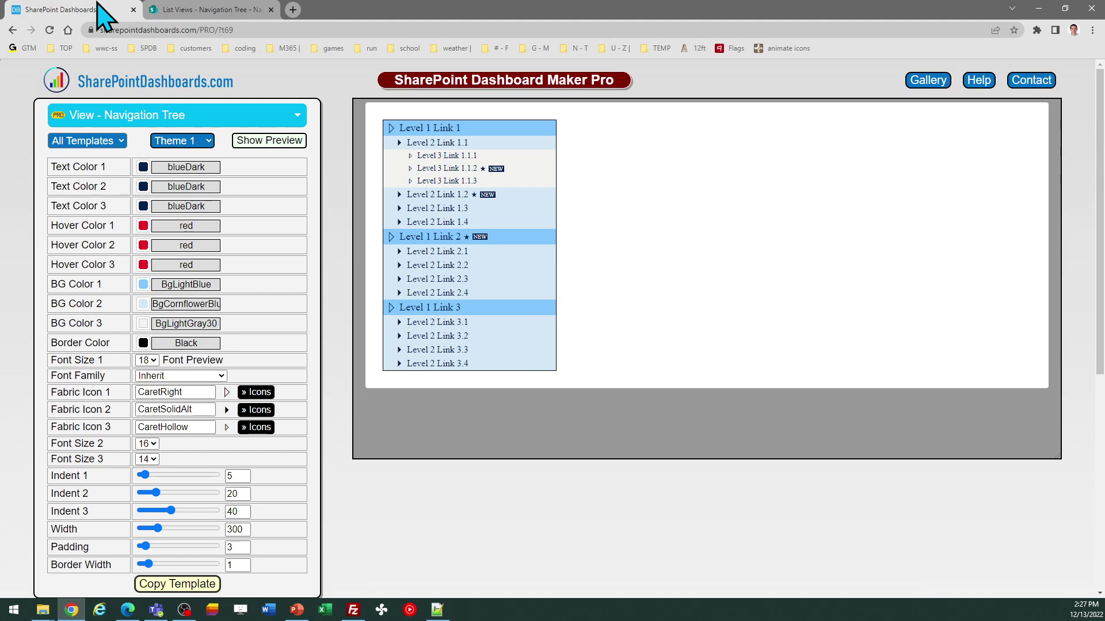
{"action": "left_click", "coordinate": [187, 584]}
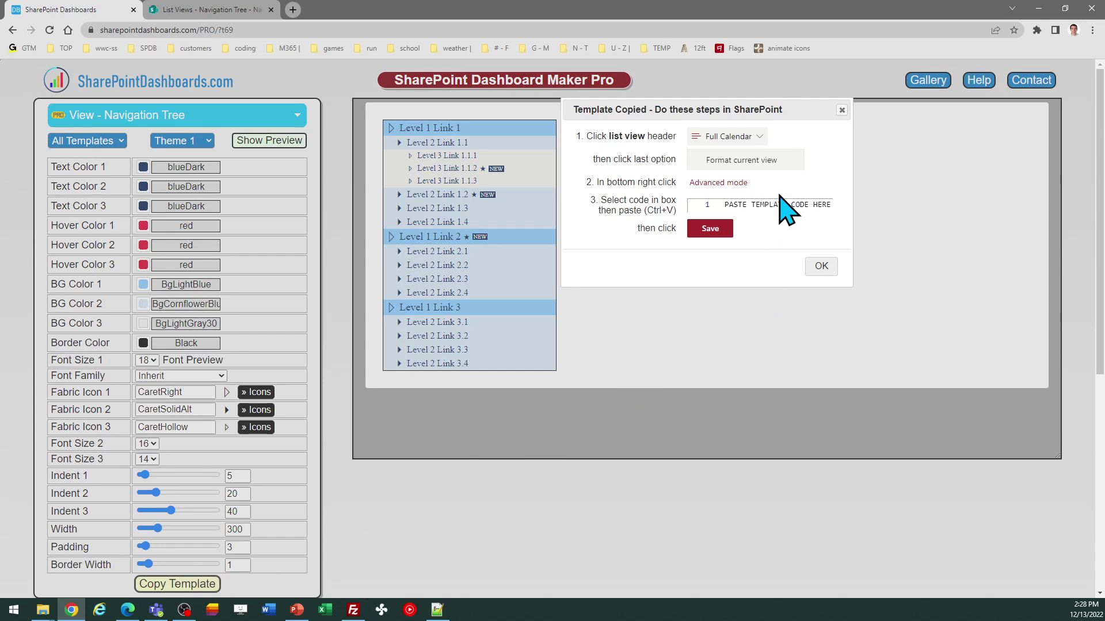
{"action": "left_click", "coordinate": [816, 274]}
- Replace the list view's formatting JSON with the copied Theme 1 template, save it, then return to the dashboard maker
{"action": "left_click", "coordinate": [220, 11]}
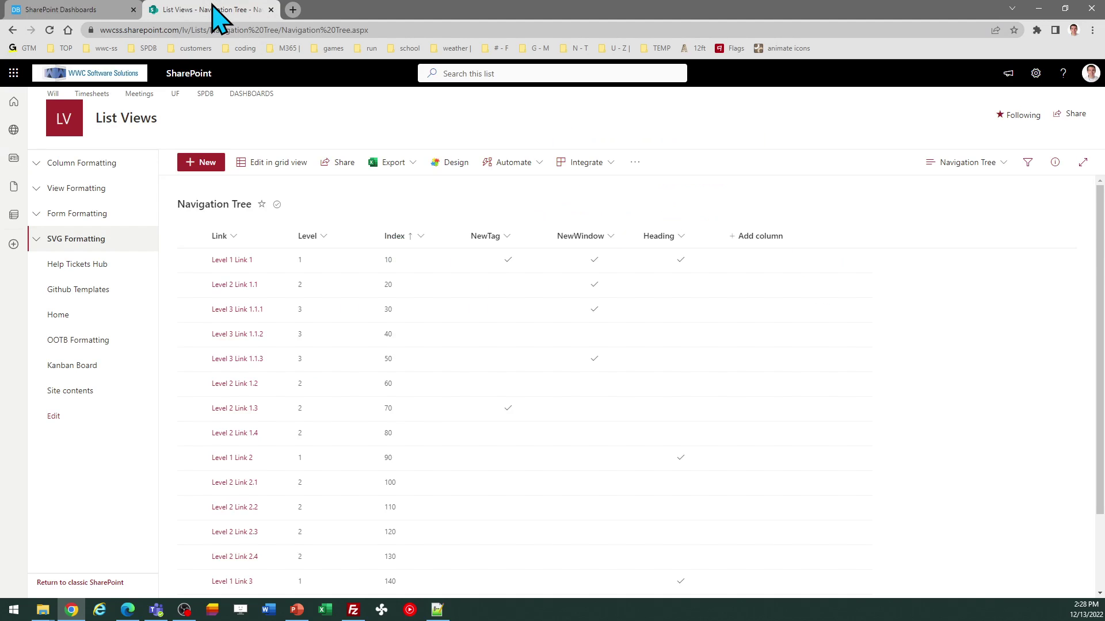
{"action": "left_click", "coordinate": [962, 163]}
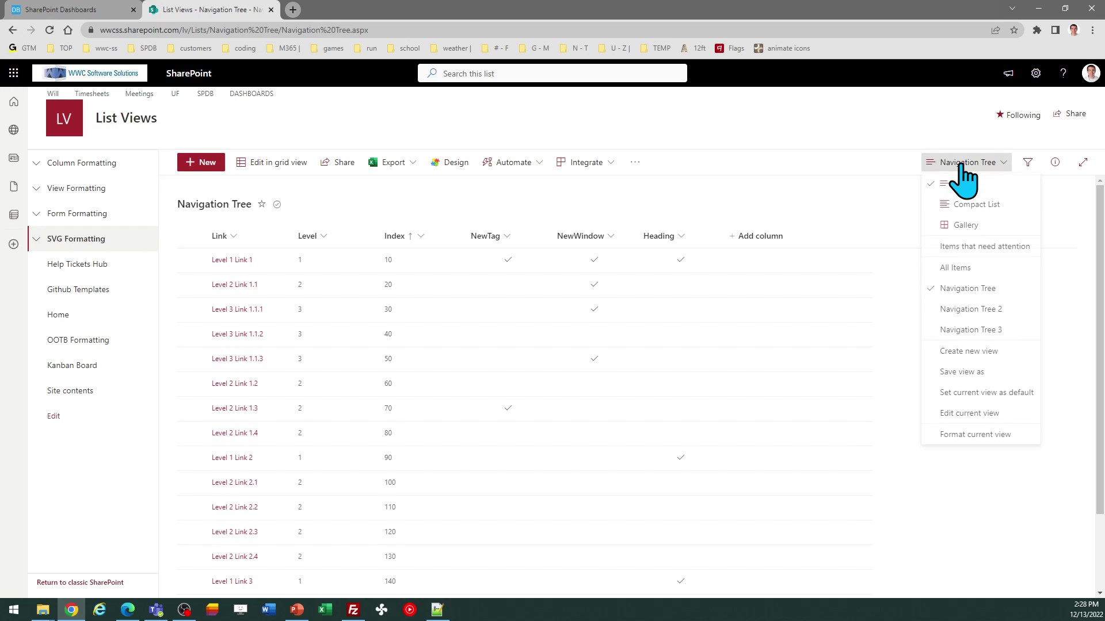
{"action": "left_click", "coordinate": [994, 437]}
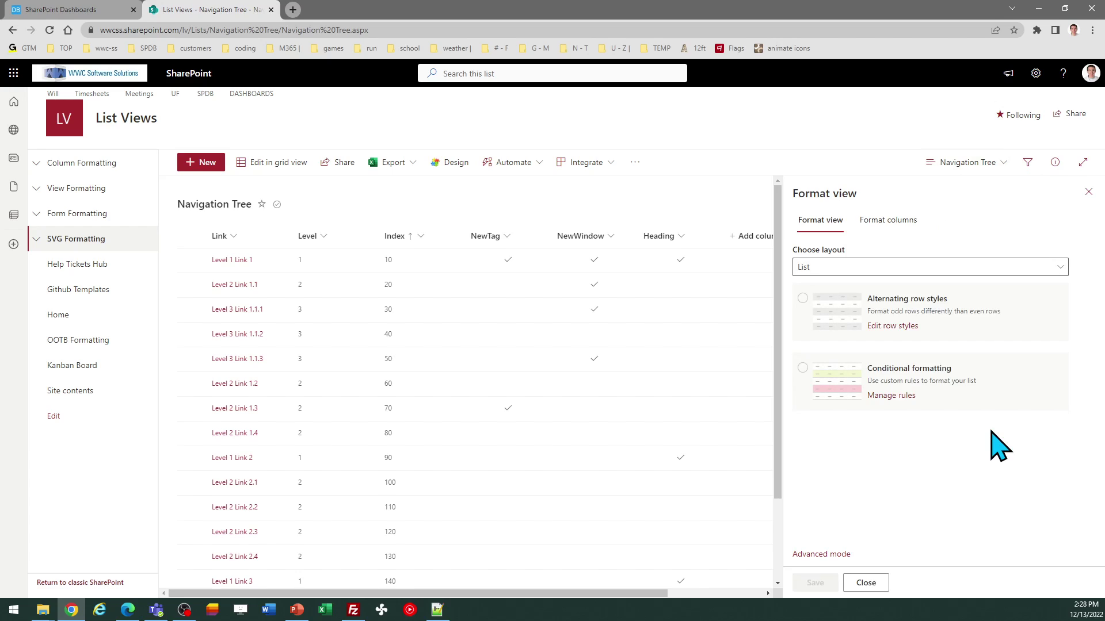
{"action": "left_click", "coordinate": [824, 554]}
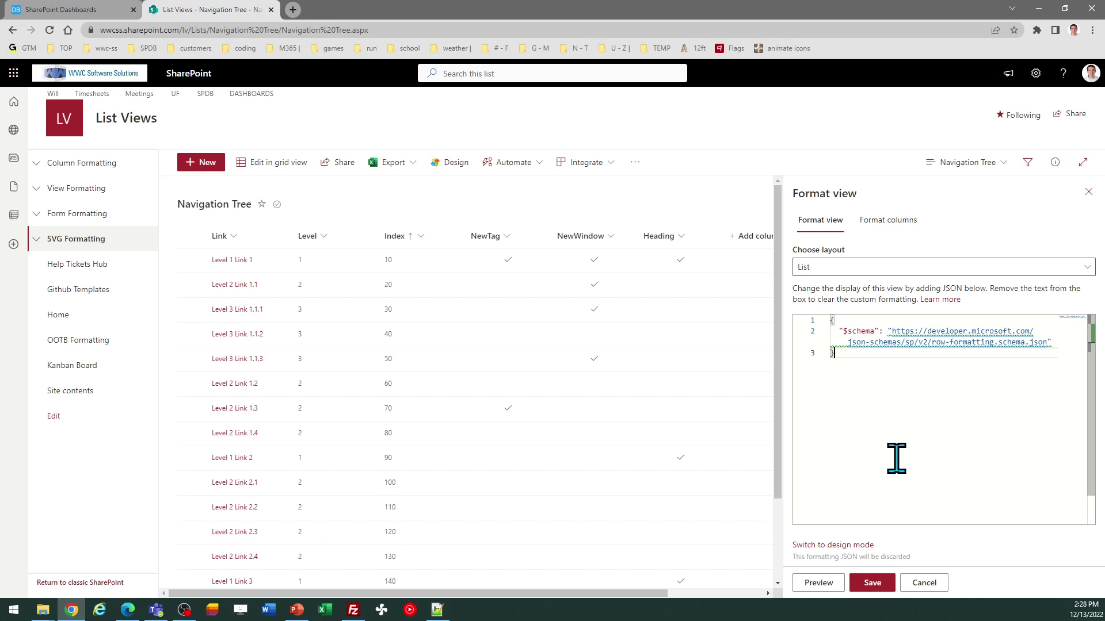
{"action": "key", "text": "ctrl+a"}
{"action": "key", "text": "ctrl+v"}
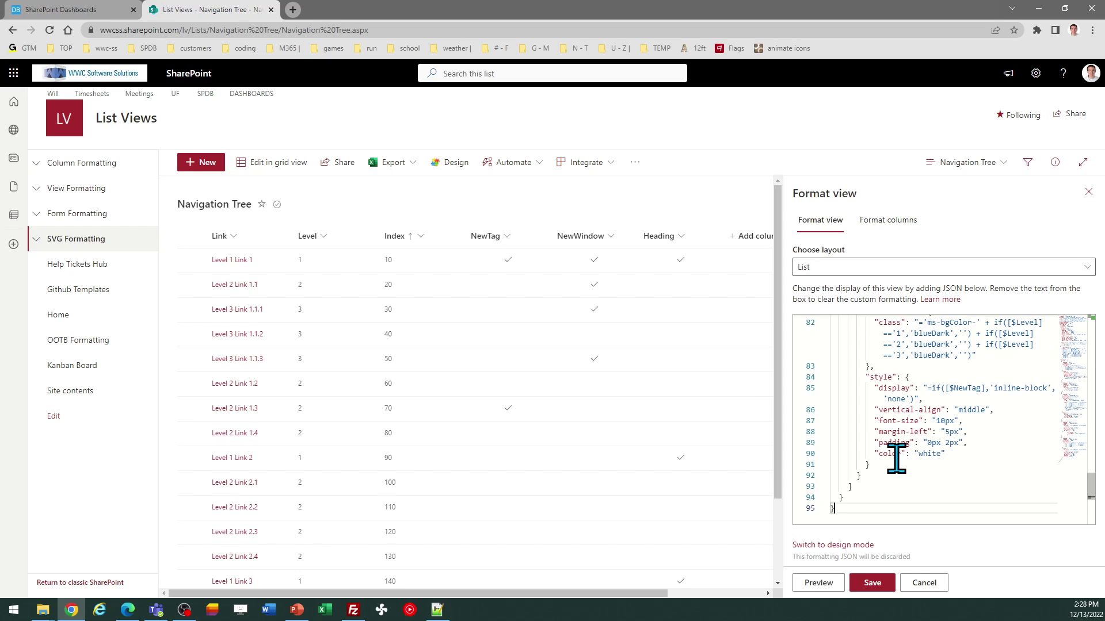
{"action": "left_click", "coordinate": [872, 583]}
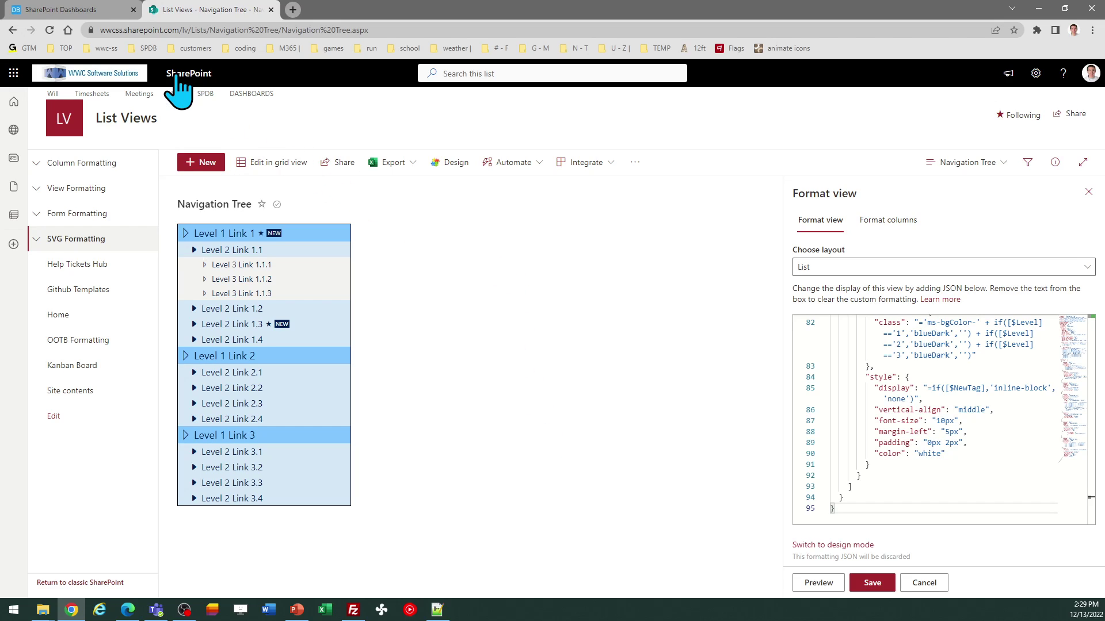
{"action": "left_click", "coordinate": [88, 8]}
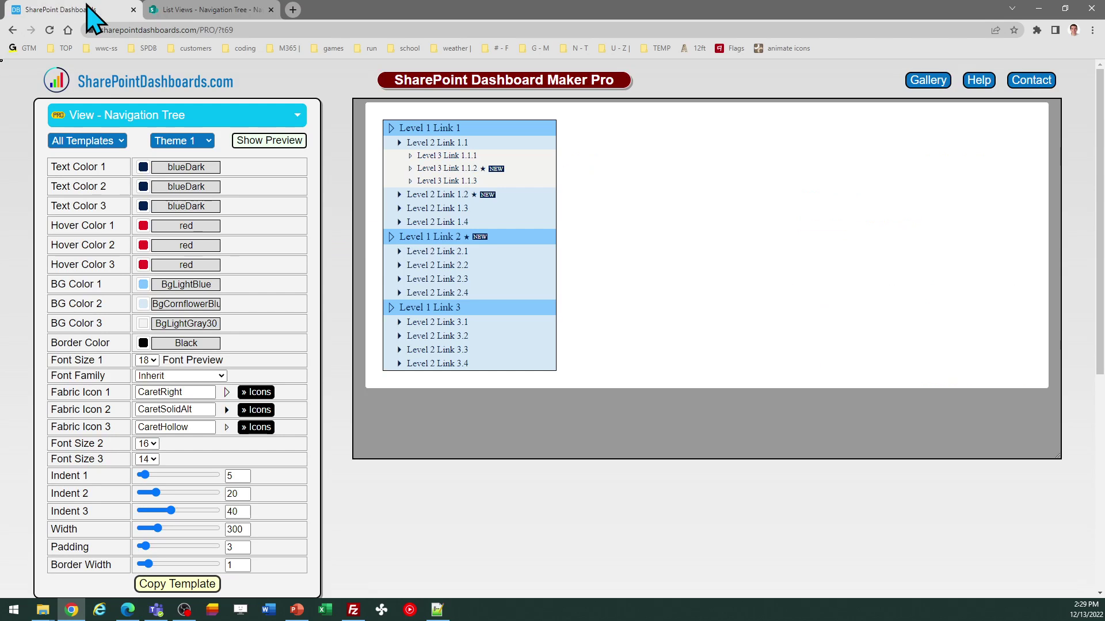
- Switch the template to the green Theme 3 after trying Theme 2, and copy its code
{"action": "left_click", "coordinate": [207, 141]}
{"action": "left_click", "coordinate": [195, 168]}
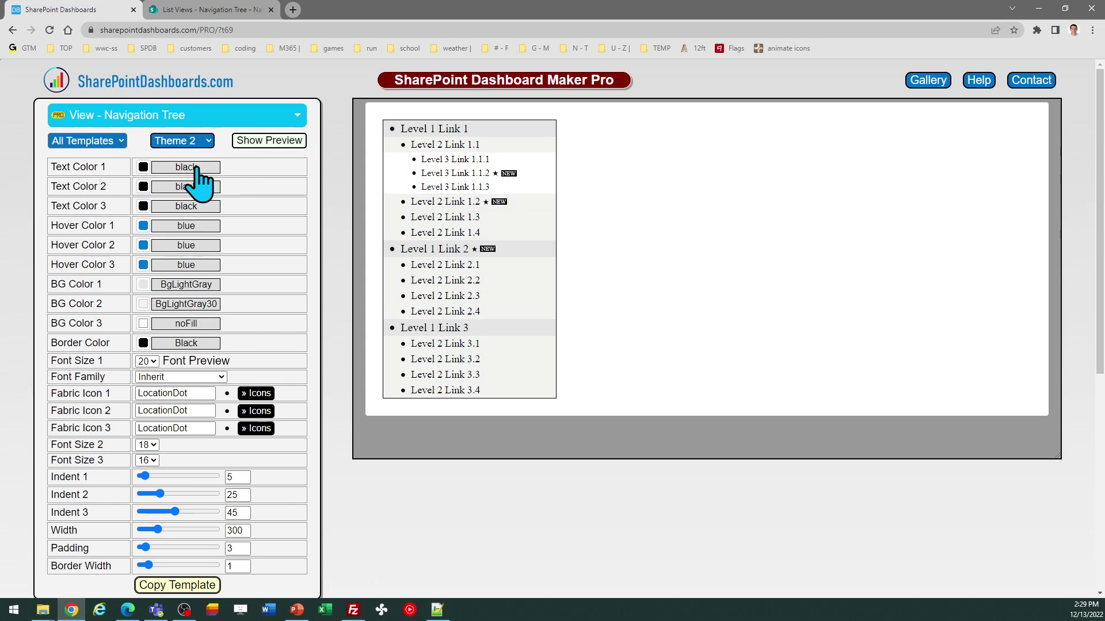
{"action": "left_click", "coordinate": [207, 141]}
{"action": "left_click", "coordinate": [200, 180]}
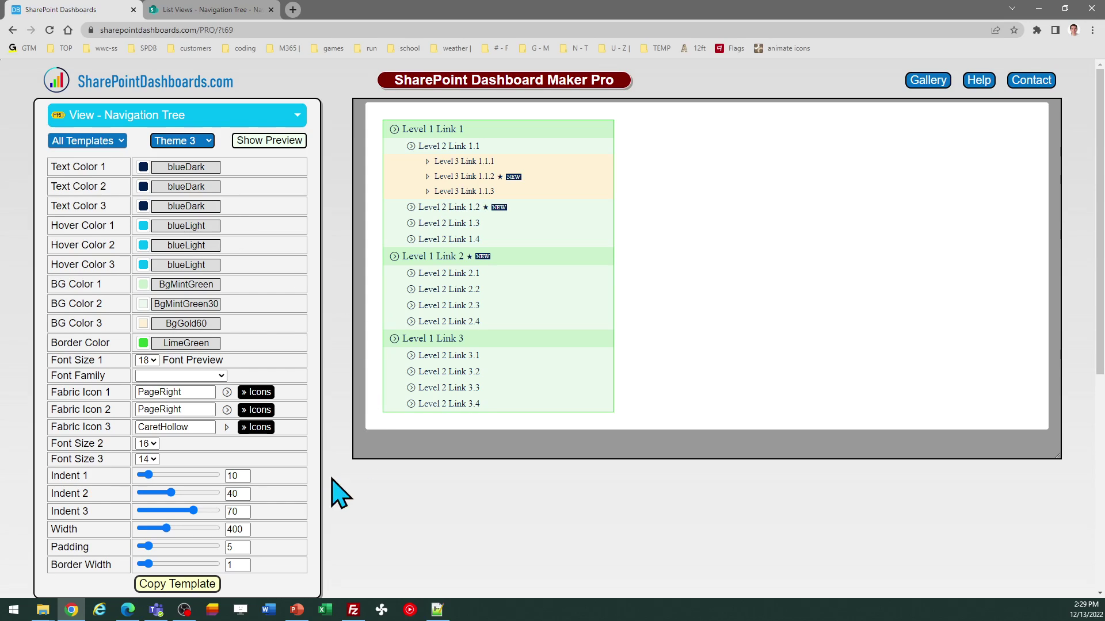
{"action": "left_click", "coordinate": [179, 582]}
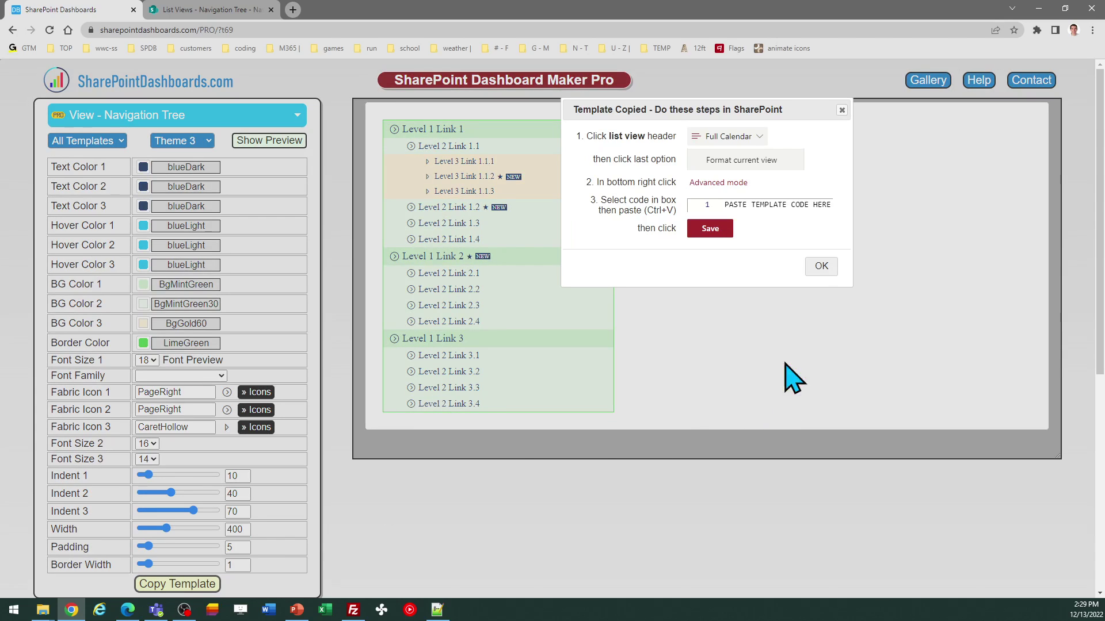
{"action": "left_click", "coordinate": [821, 265]}
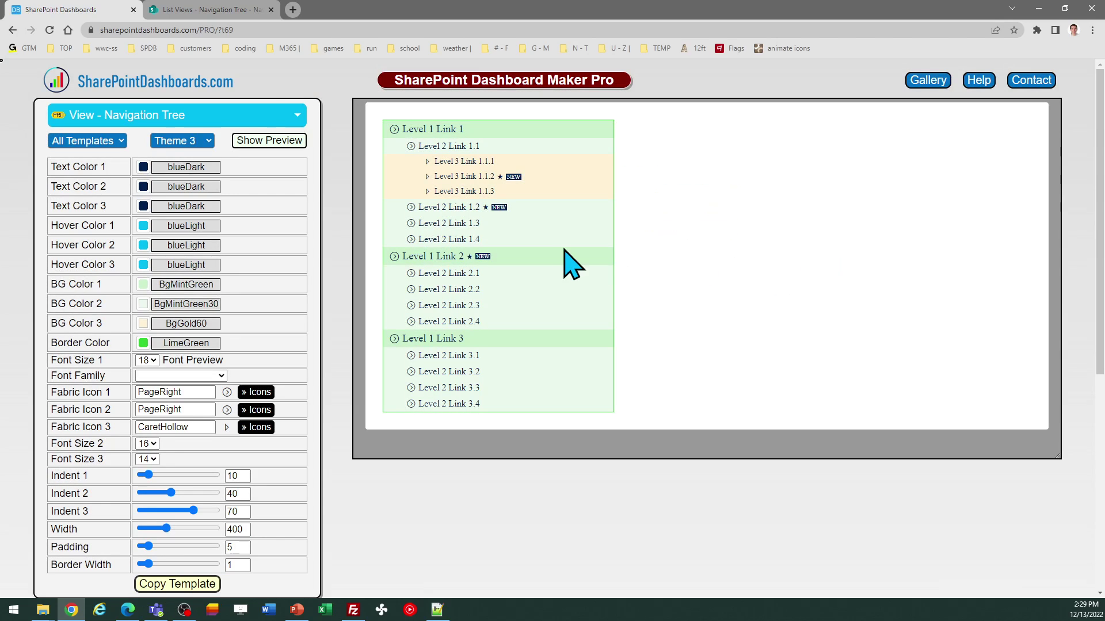
- Paste the Theme 3 JSON over the list view's formatting and save it
{"action": "left_click", "coordinate": [221, 10]}
{"action": "left_click", "coordinate": [901, 381]}
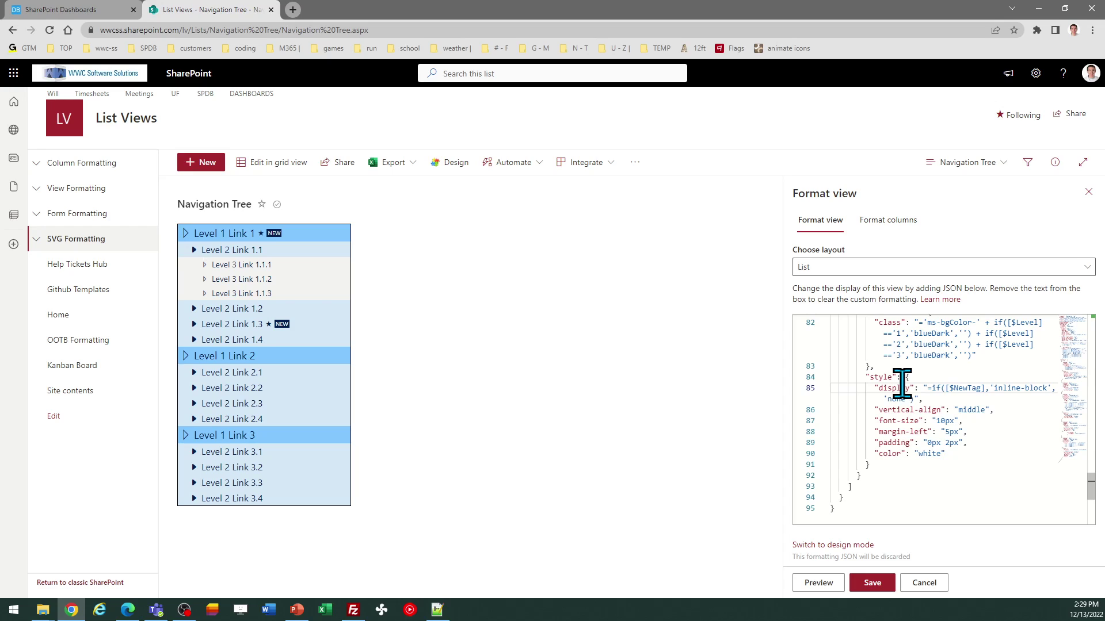
{"action": "key", "text": "ctrl+a"}
{"action": "key", "text": "ctrl+v"}
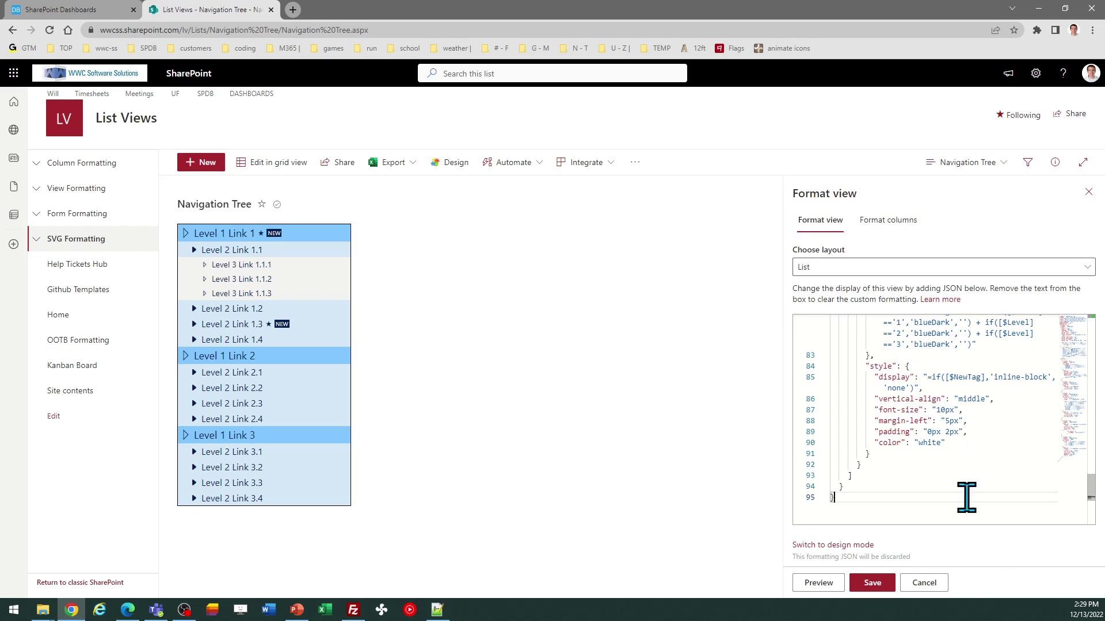
{"action": "left_click", "coordinate": [870, 584]}
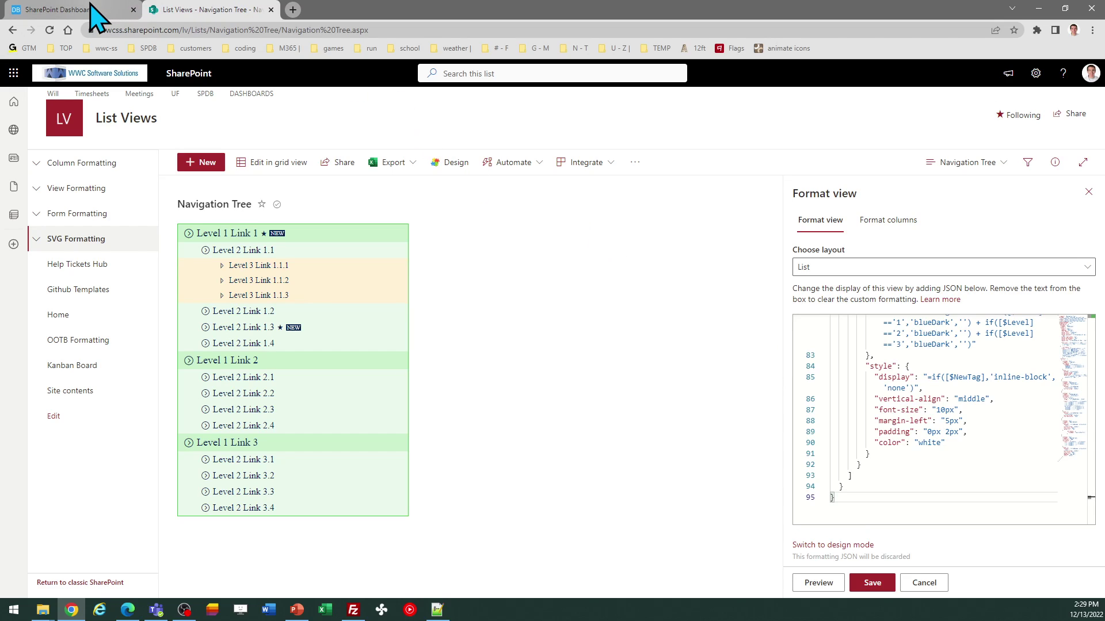
- Set the level 2 indent to 70 and the level 3 indent to 130
{"action": "left_click", "coordinate": [91, 8]}
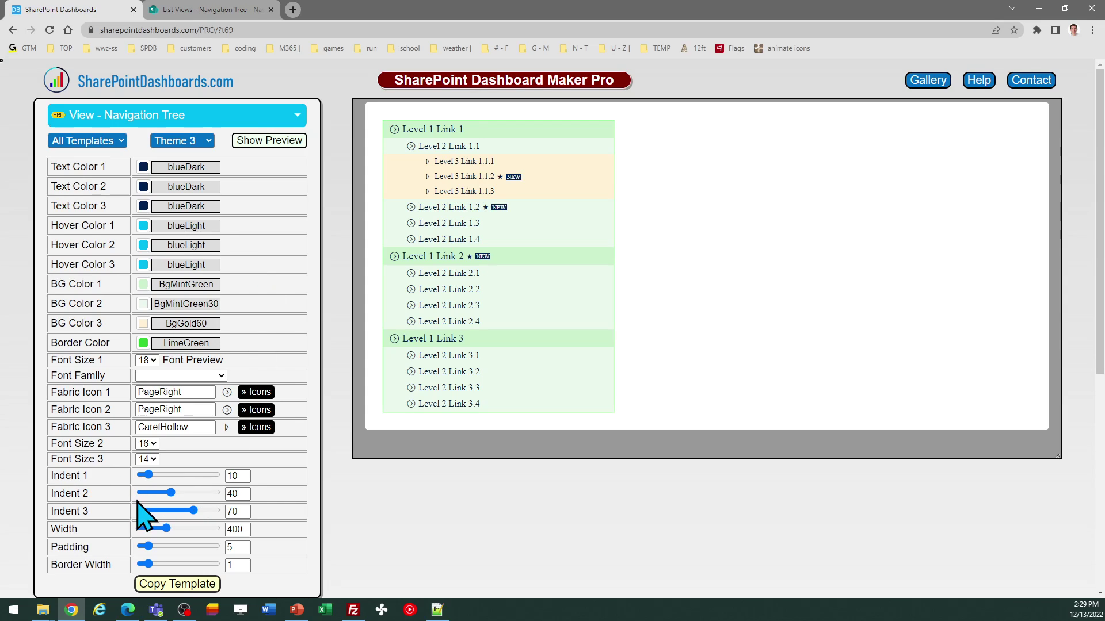
{"action": "double_click", "coordinate": [242, 493]}
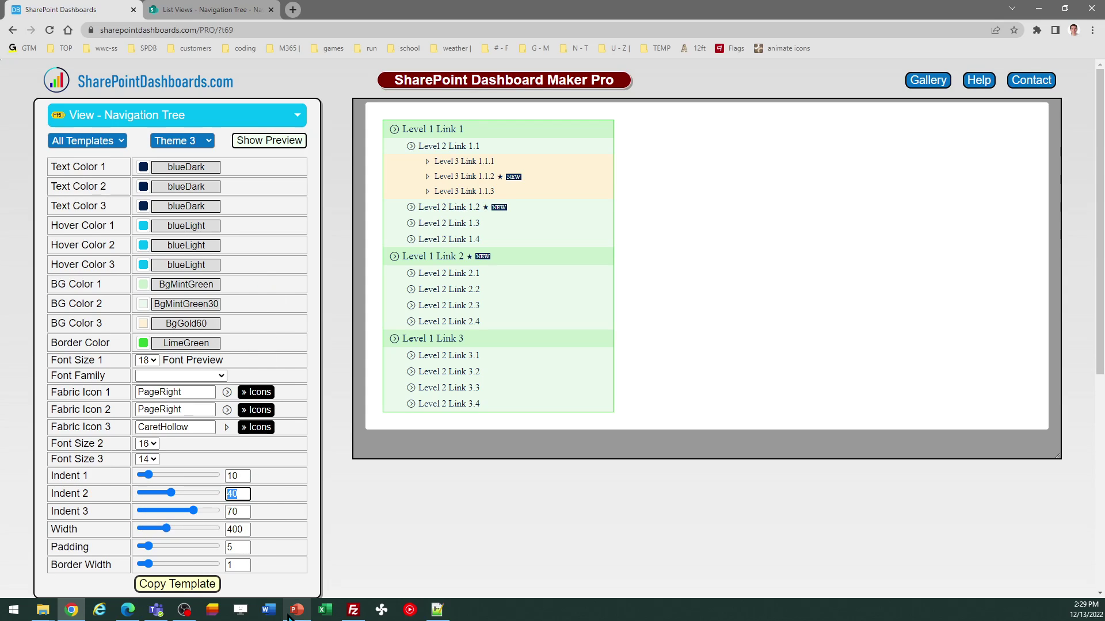
{"action": "mouse_move", "coordinate": [289, 613]}
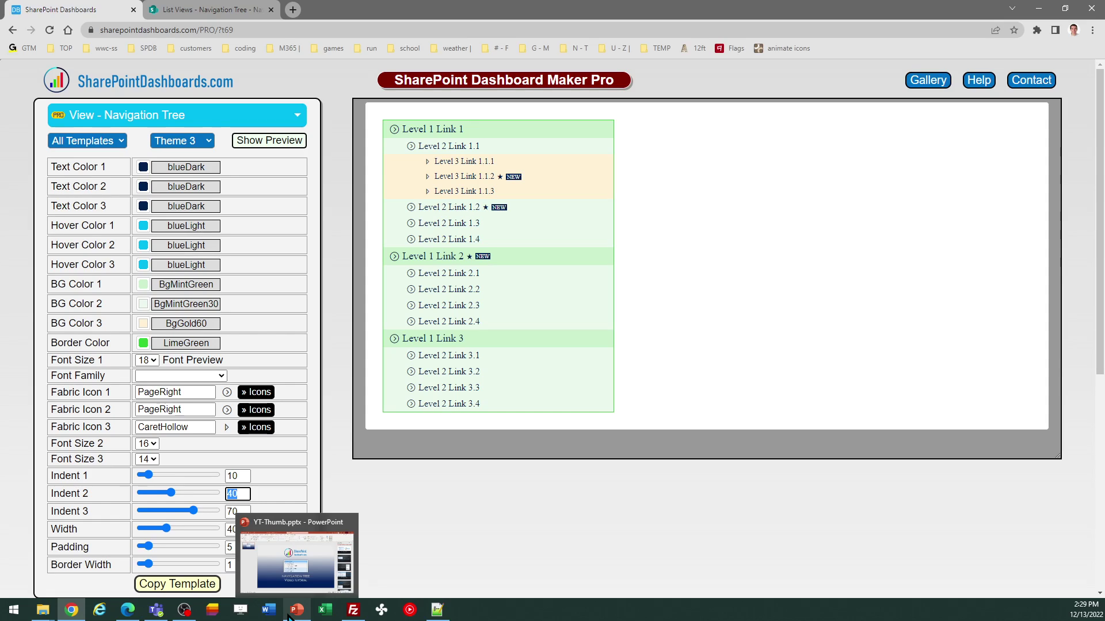
{"action": "type", "text": "70"}
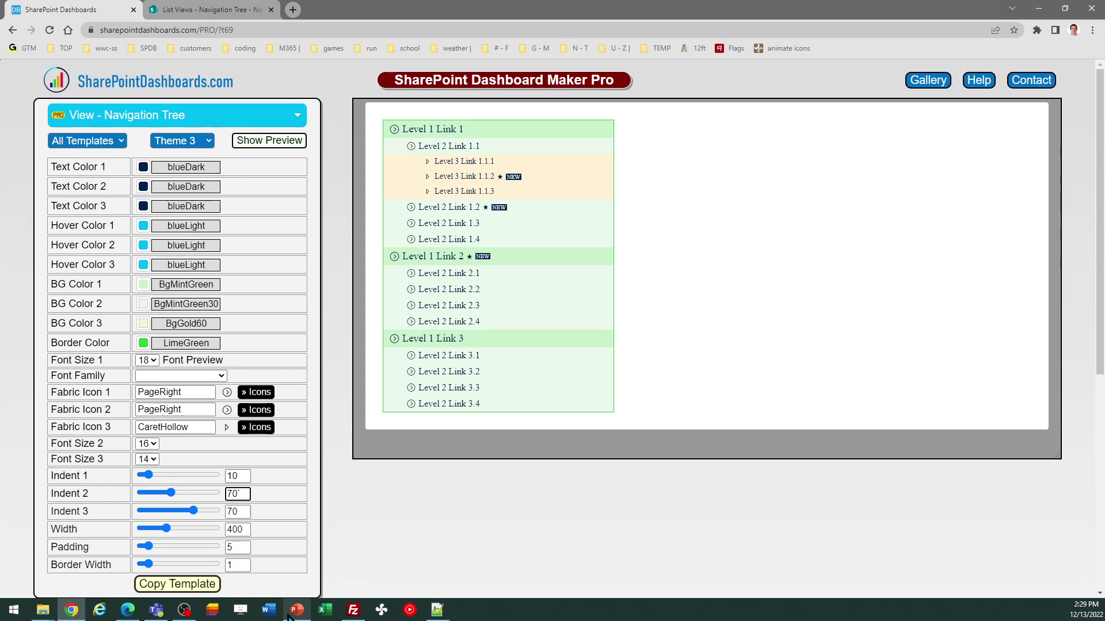
{"action": "key", "text": "Tab"}
{"action": "key", "text": "Tab"}
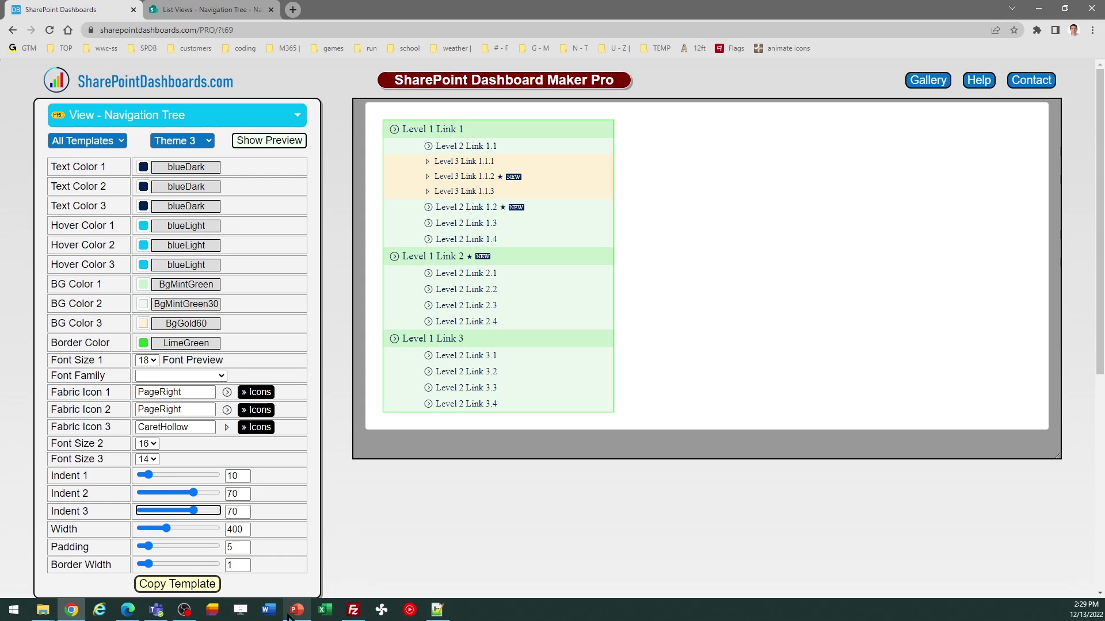
{"action": "type", "text": "130"}
{"action": "key", "text": "Tab"}
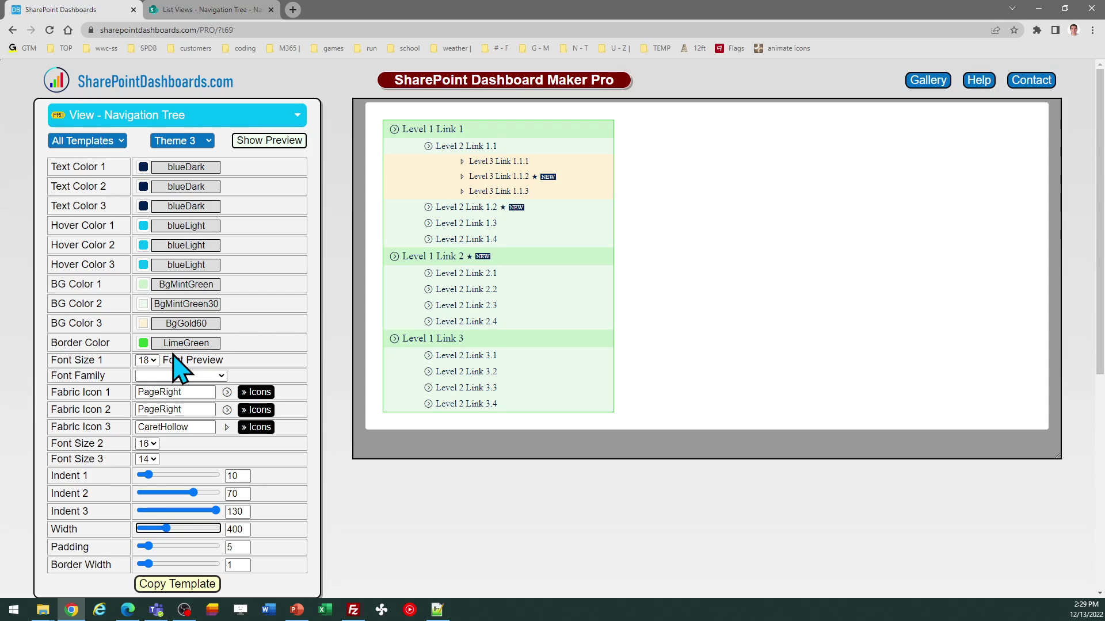
- Make the Border Color Black and BG Color 3 BgLightGray30
{"action": "left_click", "coordinate": [143, 344]}
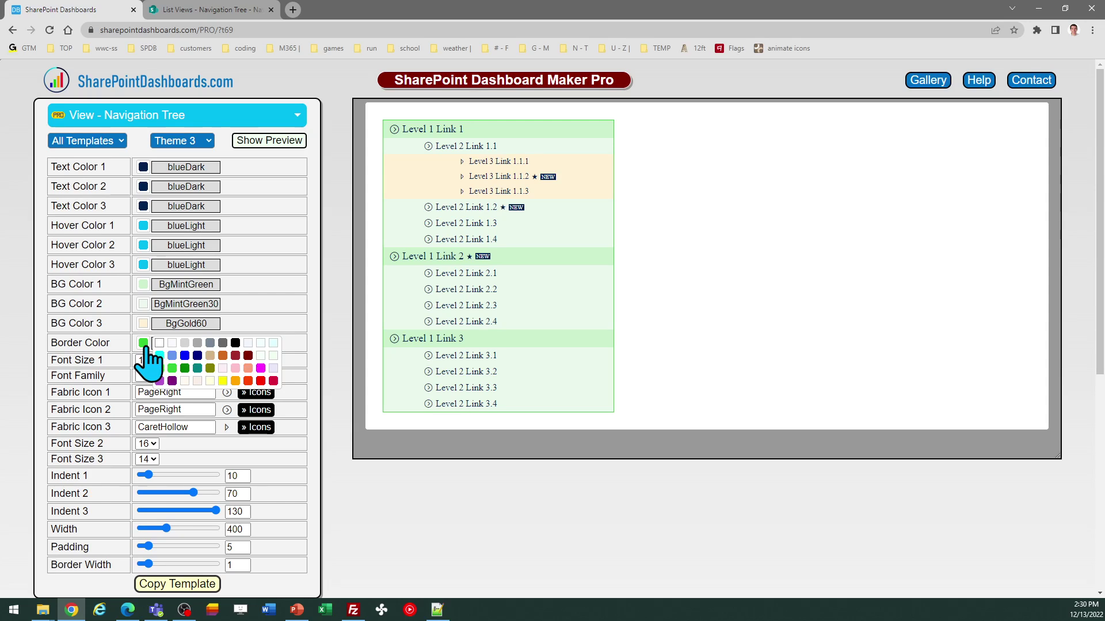
{"action": "left_click", "coordinate": [236, 343]}
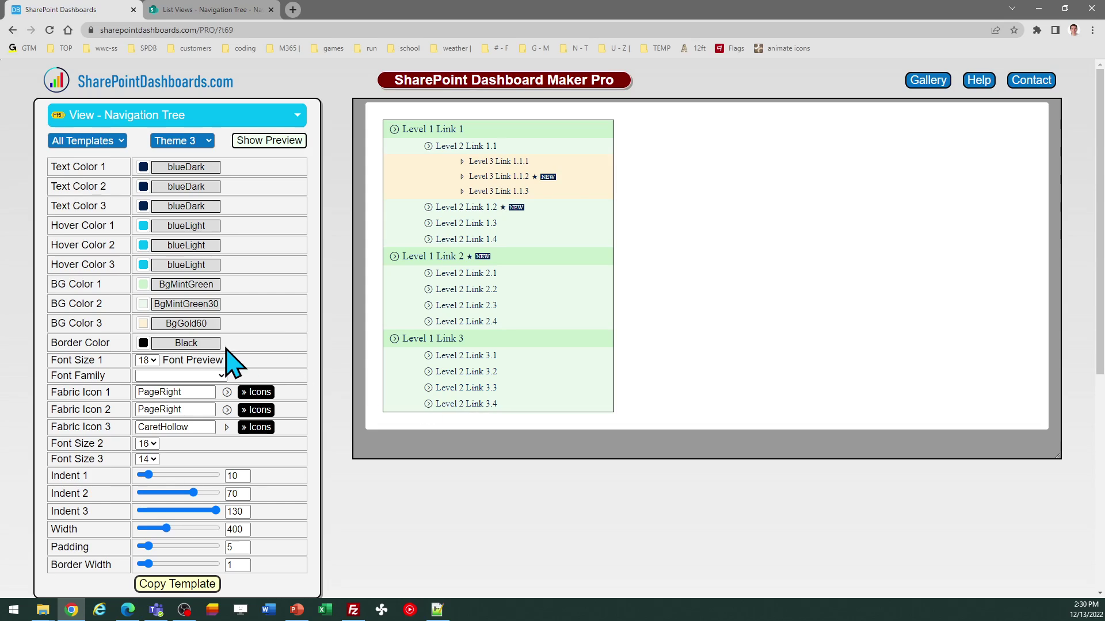
{"action": "left_click", "coordinate": [144, 323]}
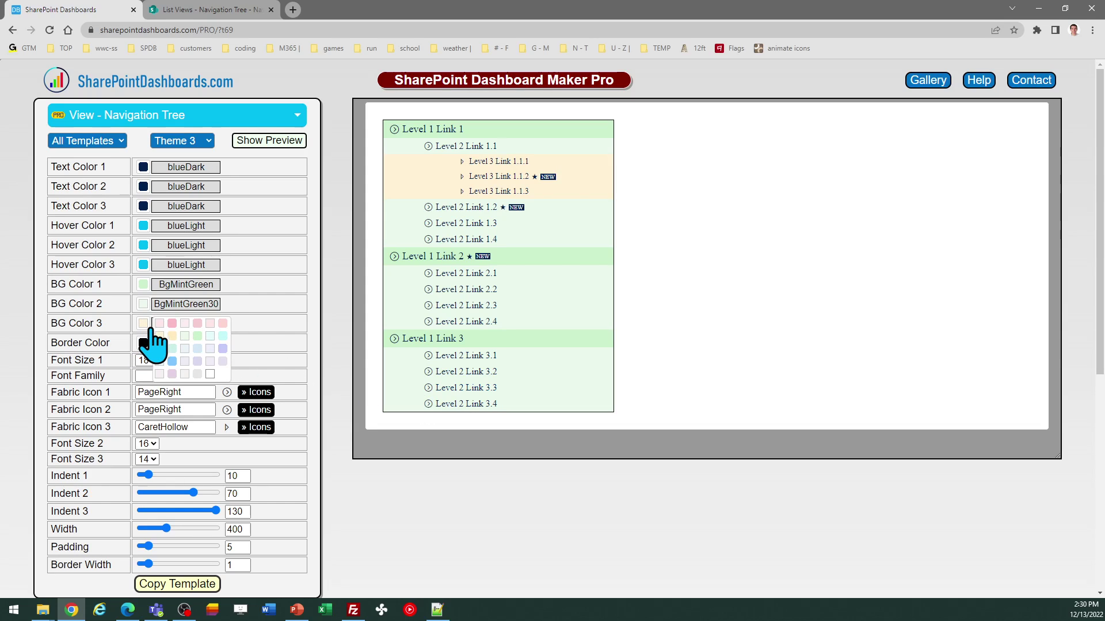
{"action": "left_click", "coordinate": [185, 375]}
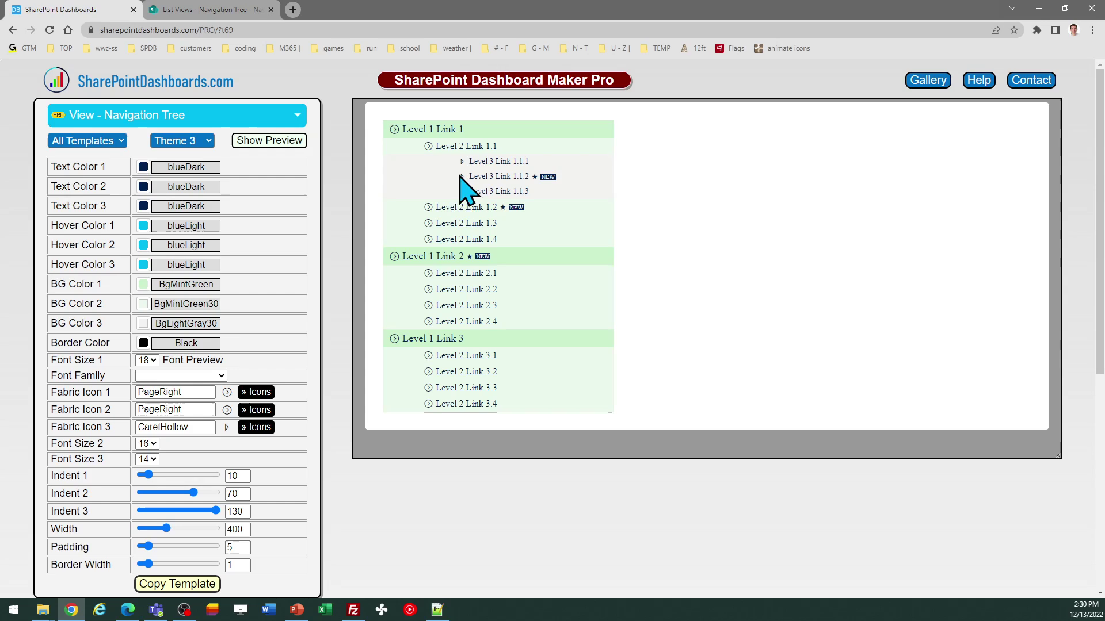
- Copy the updated template, paste it over the list view's JSON, save, and close the formatting panel
{"action": "left_click", "coordinate": [182, 587]}
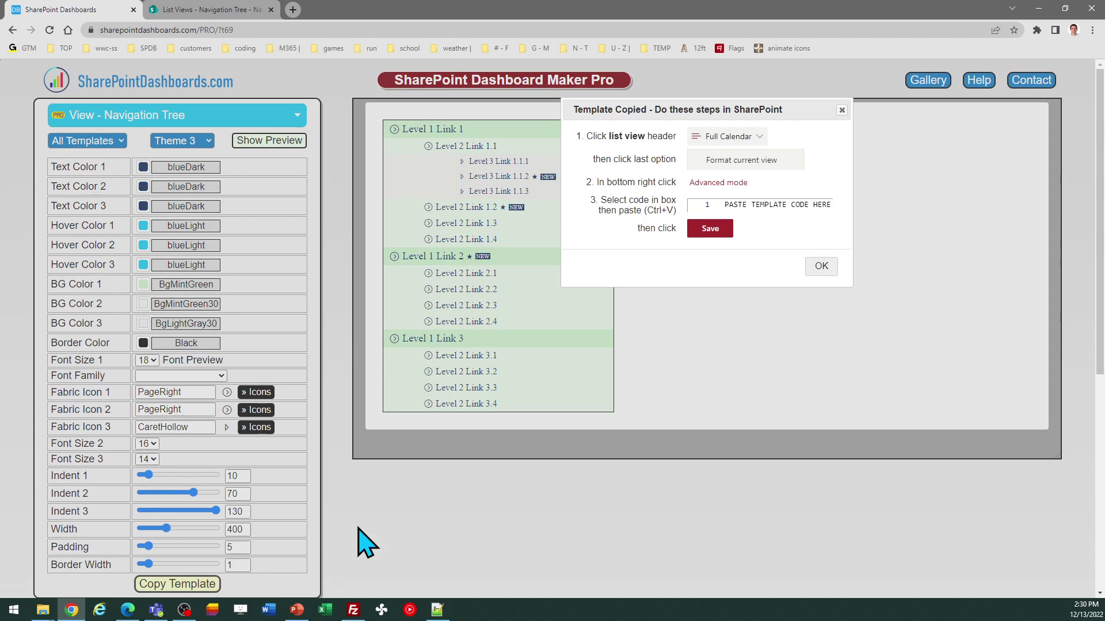
{"action": "left_click", "coordinate": [820, 268]}
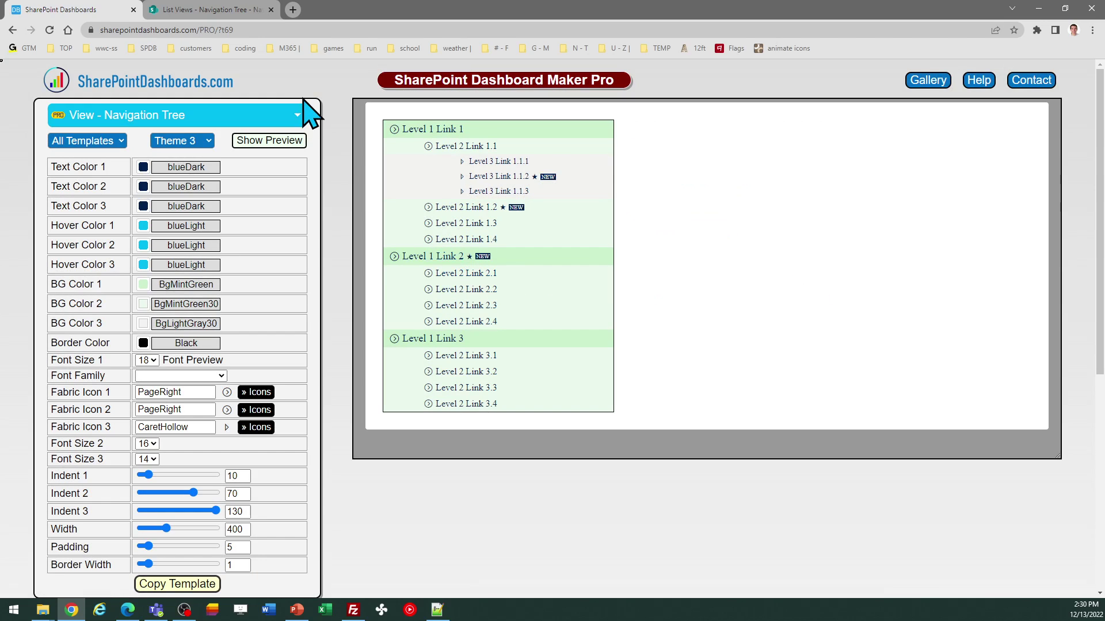
{"action": "left_click", "coordinate": [230, 11]}
{"action": "left_click", "coordinate": [908, 389]}
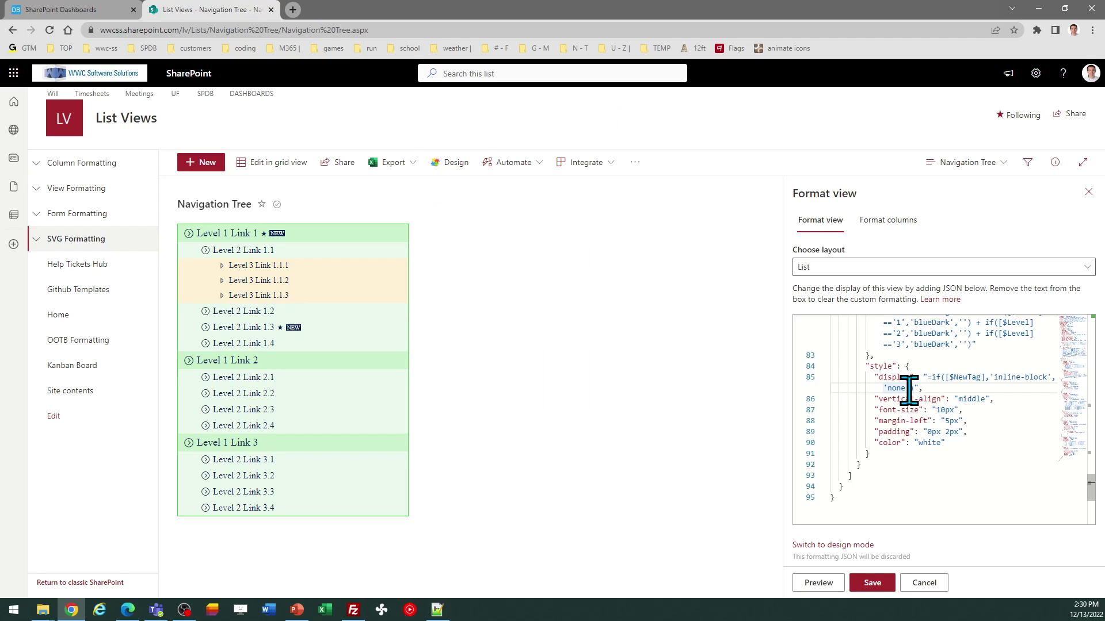
{"action": "key", "text": "ctrl+a"}
{"action": "key", "text": "ctrl+v"}
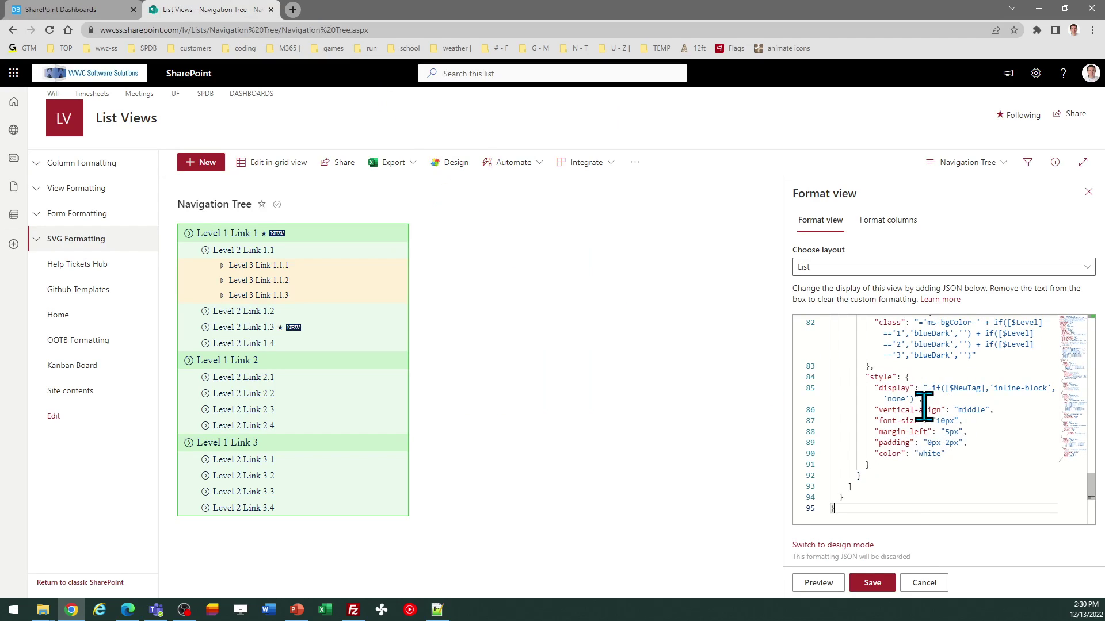
{"action": "left_click", "coordinate": [873, 583]}
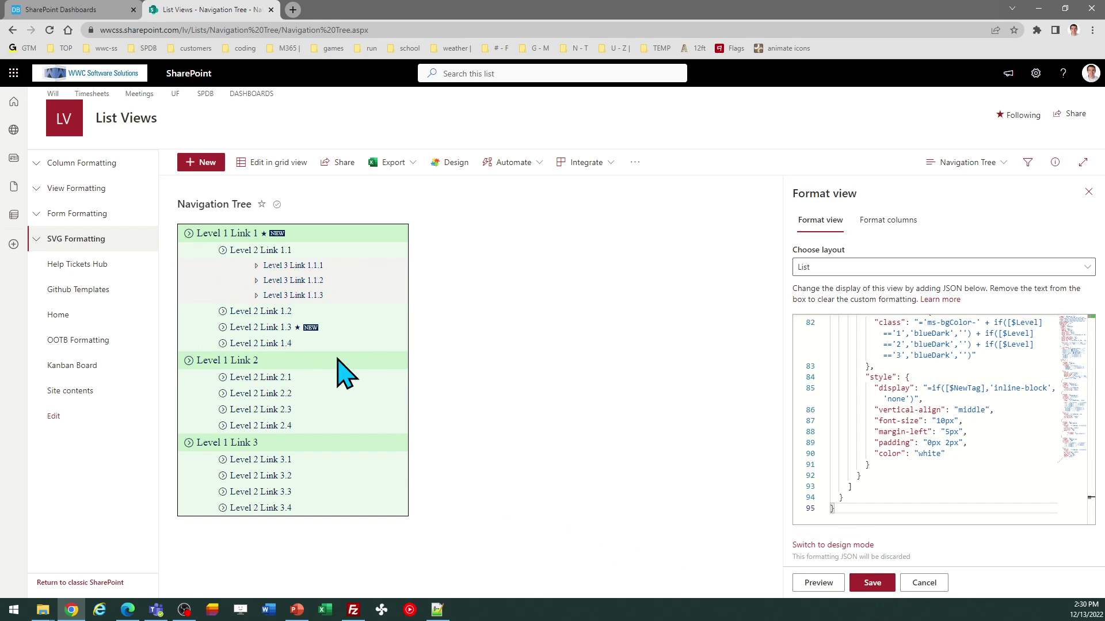
{"action": "left_click", "coordinate": [1088, 192]}
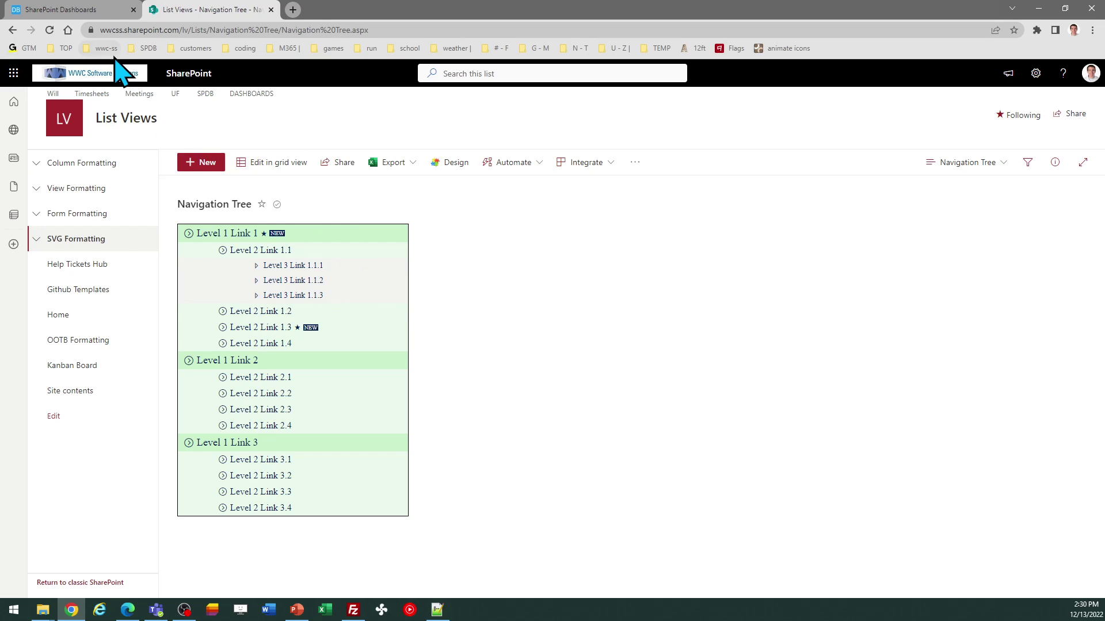
- Switch back to Dashboard Maker to view the green tree preview with 70/130 indents and black border
{"action": "left_click", "coordinate": [83, 10]}
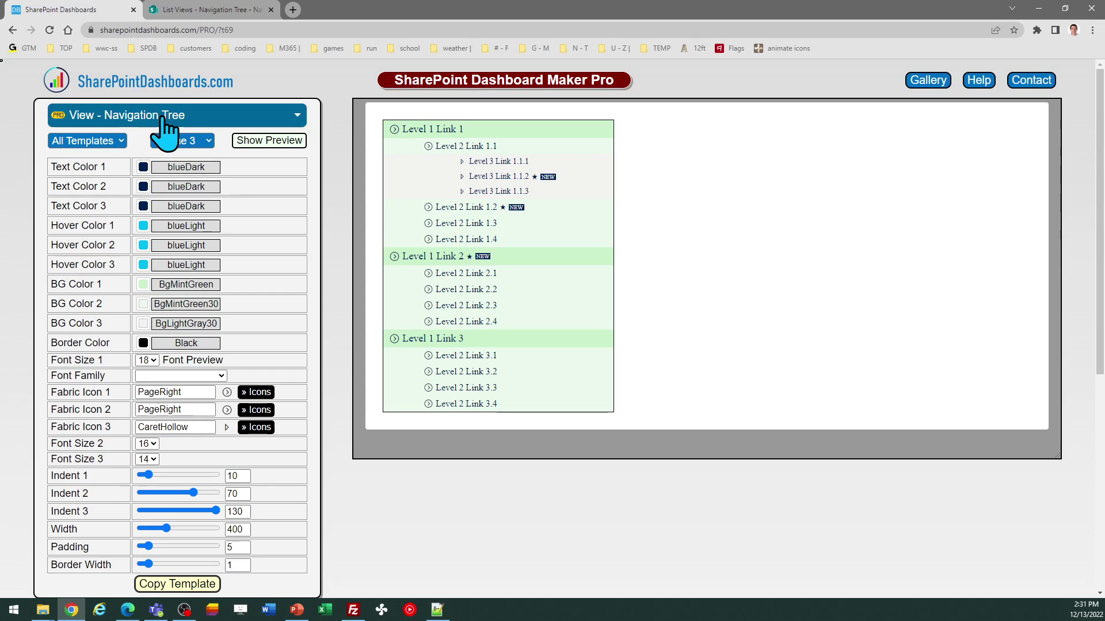